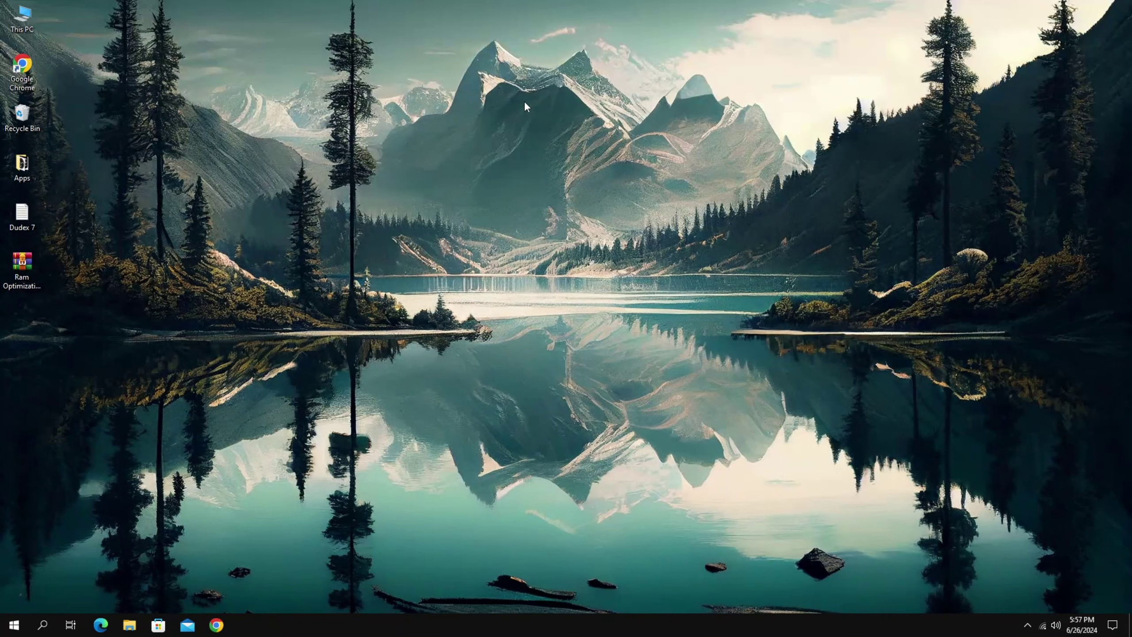
# Step: Search Windows for "performance", open the appearance and performance settings, and reposition the dialog on the desktop
pyautogui.press('super')
pyautogui.write('perf')
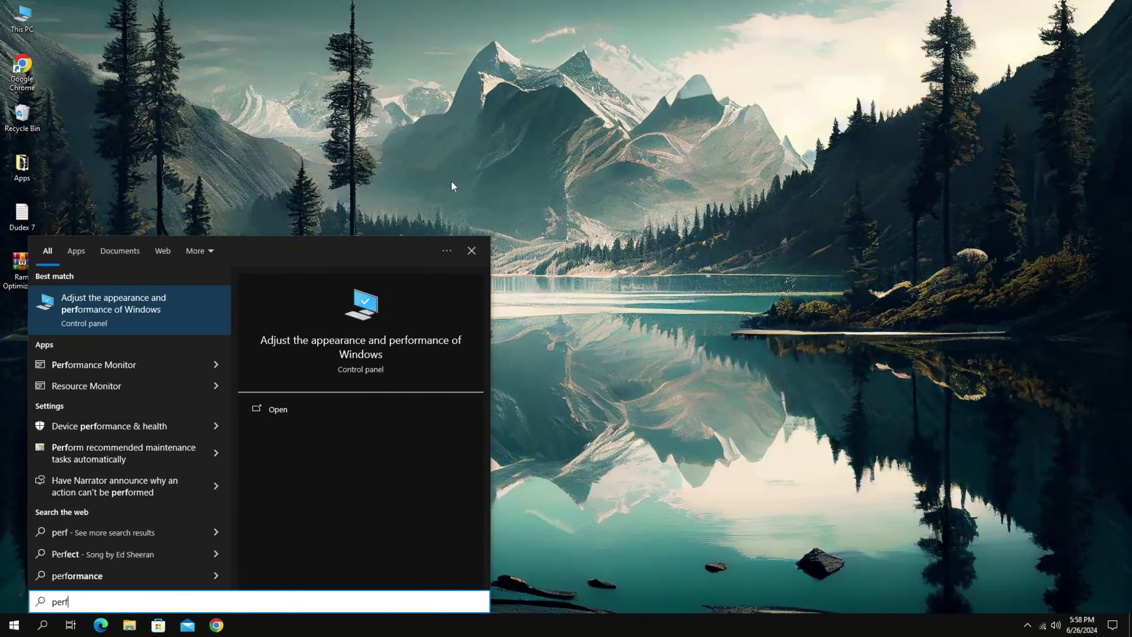
pyautogui.write('ormance')
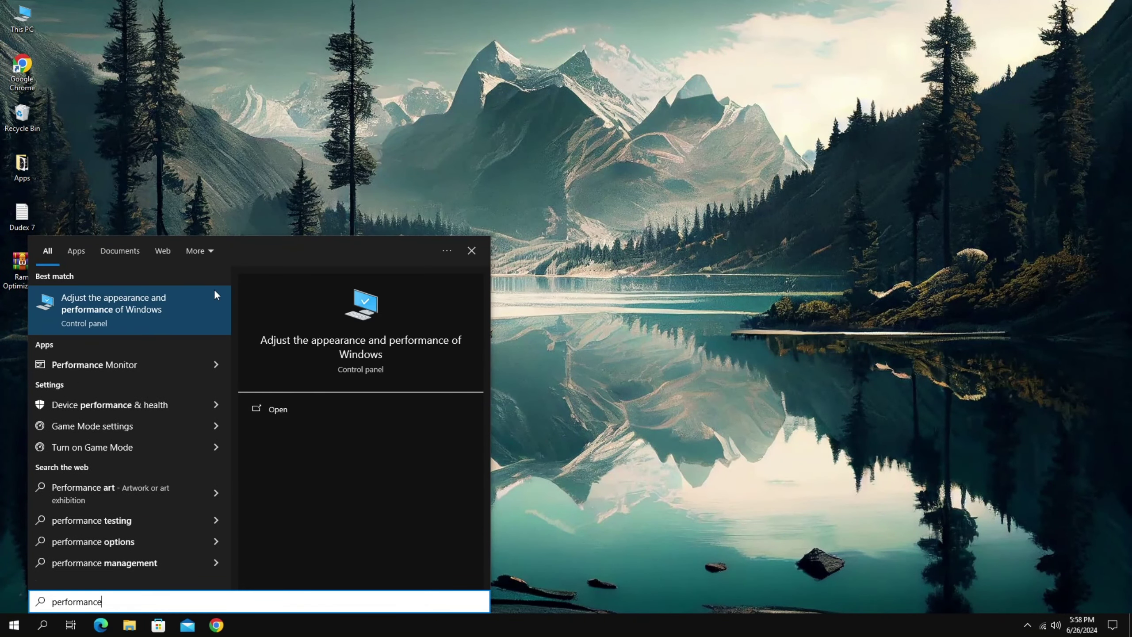
pyautogui.click(199, 298)
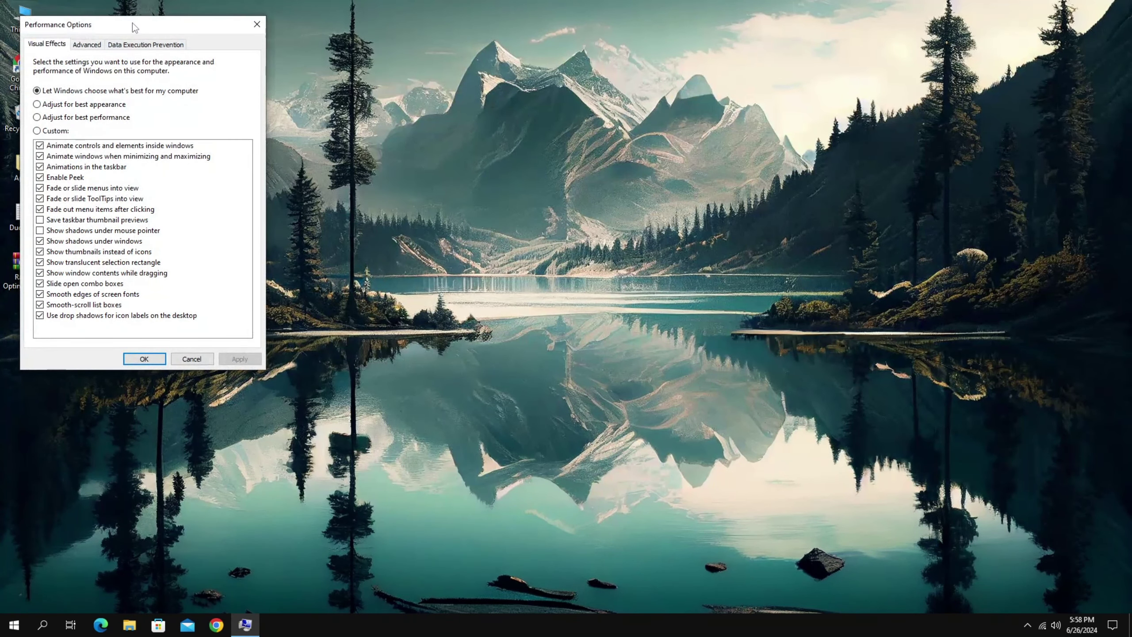
pyautogui.moveTo(132, 23); pyautogui.dragTo(281, 105)
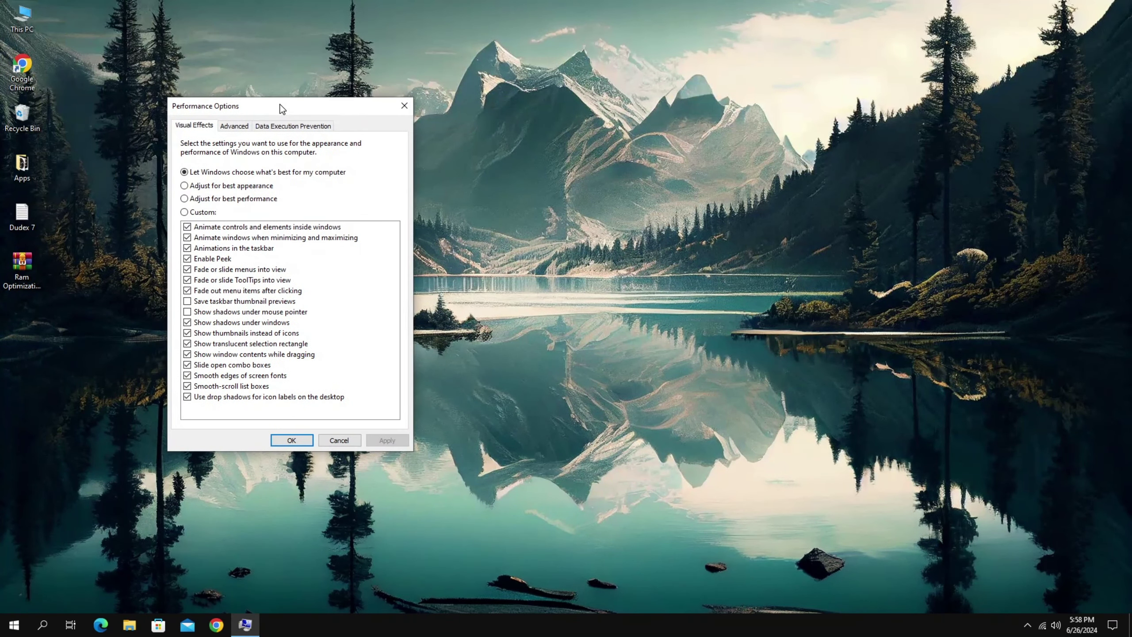
# Step: Adjust visual effects for best performance, enabling only thumbnails instead of icons and smooth edges of screen fonts
pyautogui.click(186, 199)
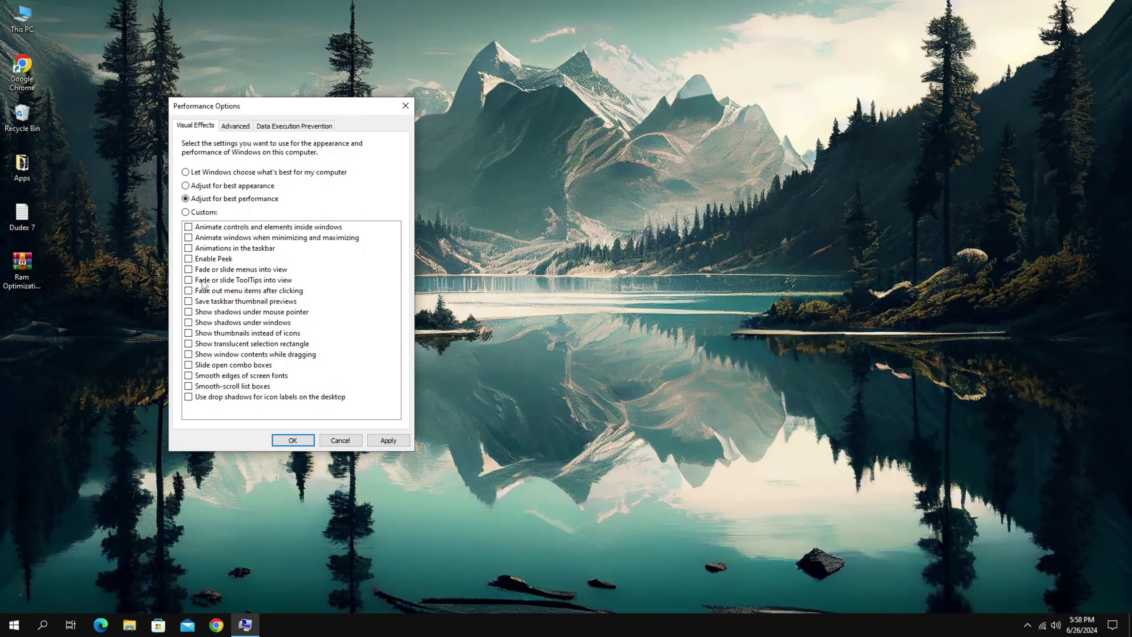
pyautogui.click(190, 337)
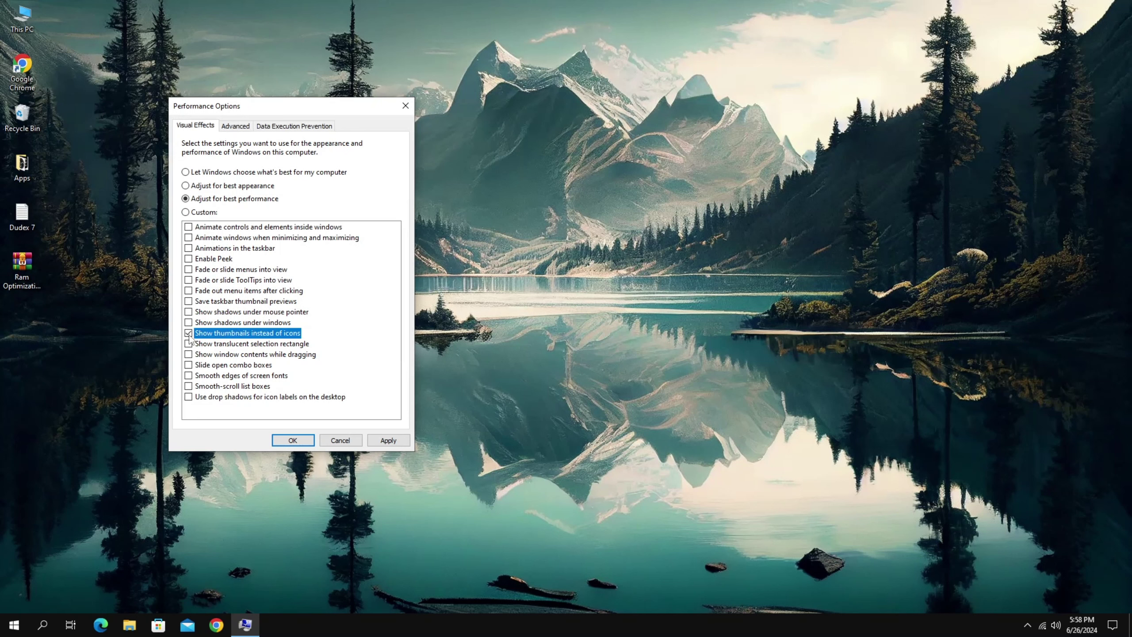
pyautogui.click(188, 376)
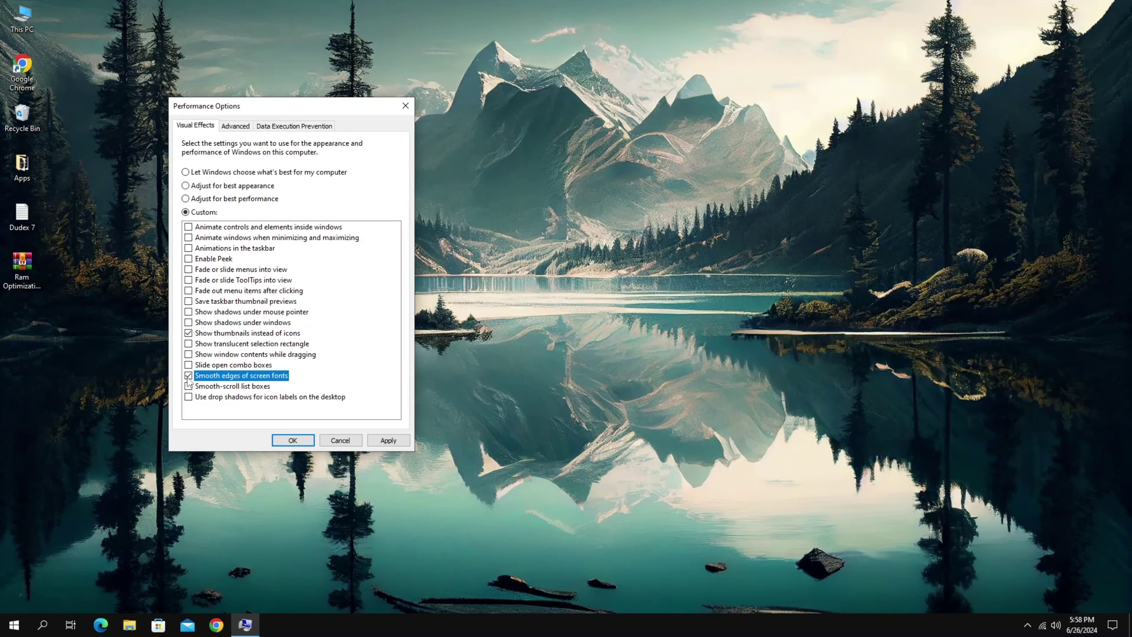
# Step: Prioritise programs in processor scheduling, disable automatic paging file management, and give drive C: a custom initial size of 1361 MB
pyautogui.click(236, 128)
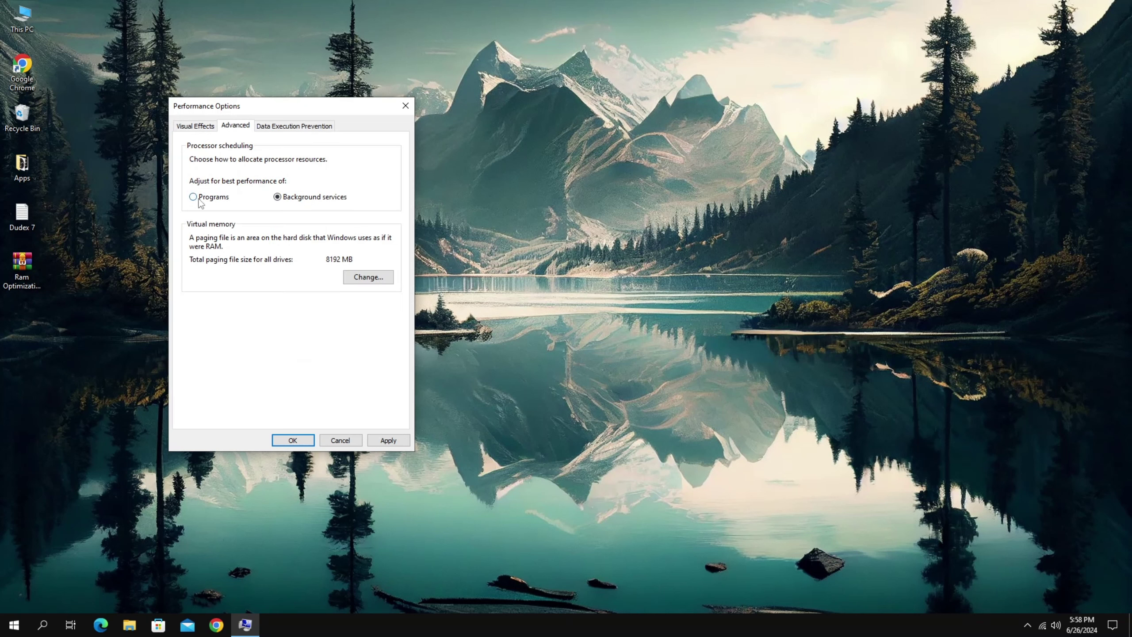
pyautogui.click(354, 278)
pyautogui.click(196, 159)
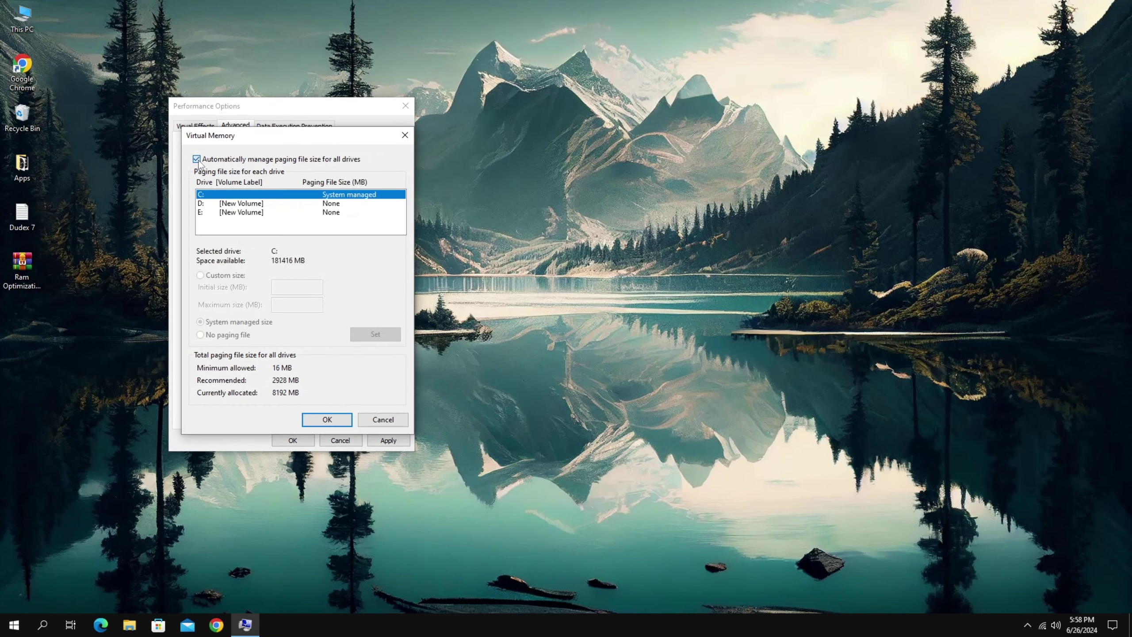
pyautogui.click(201, 275)
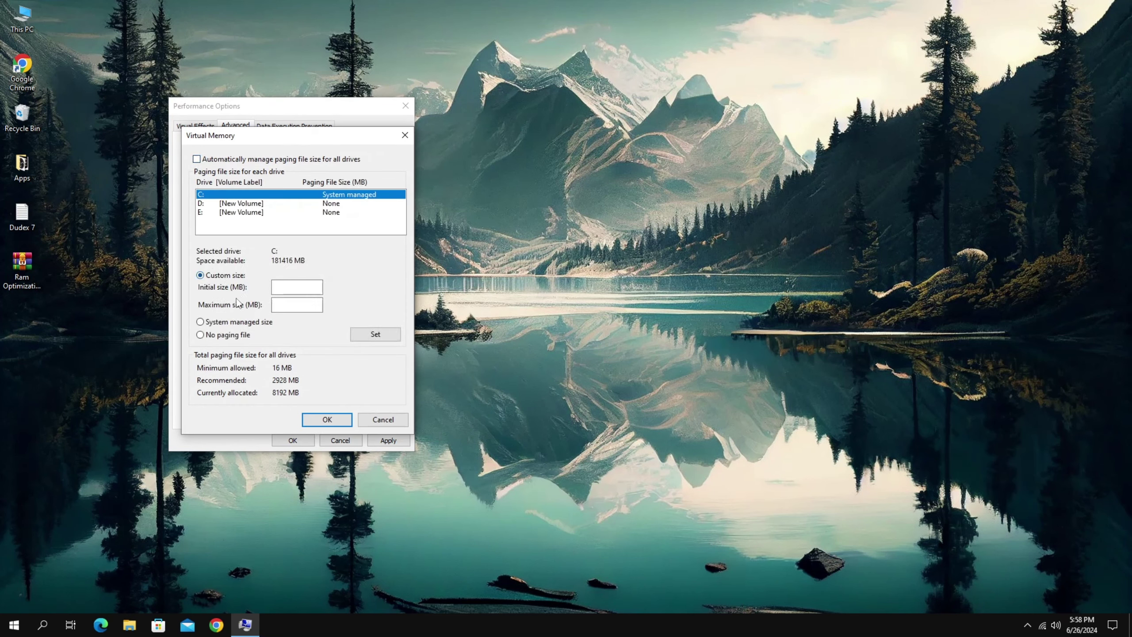
pyautogui.write('1361')
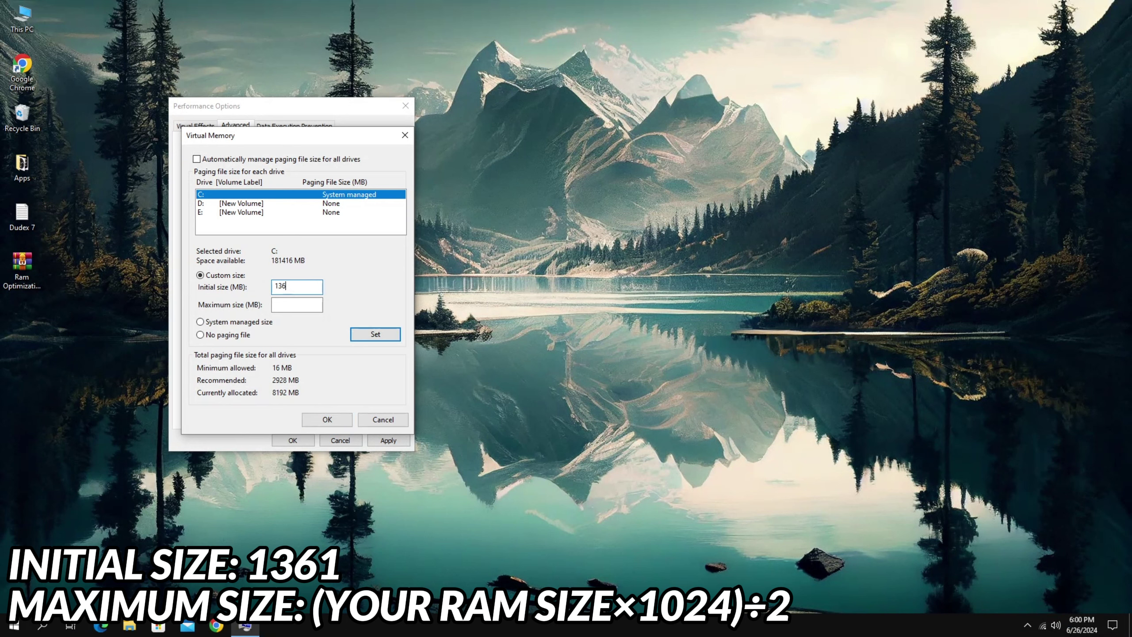
# Step: Find and open the Calculator app to work out the maximum paging file size
pyautogui.click(294, 302)
pyautogui.press('super')
pyautogui.write('cal')
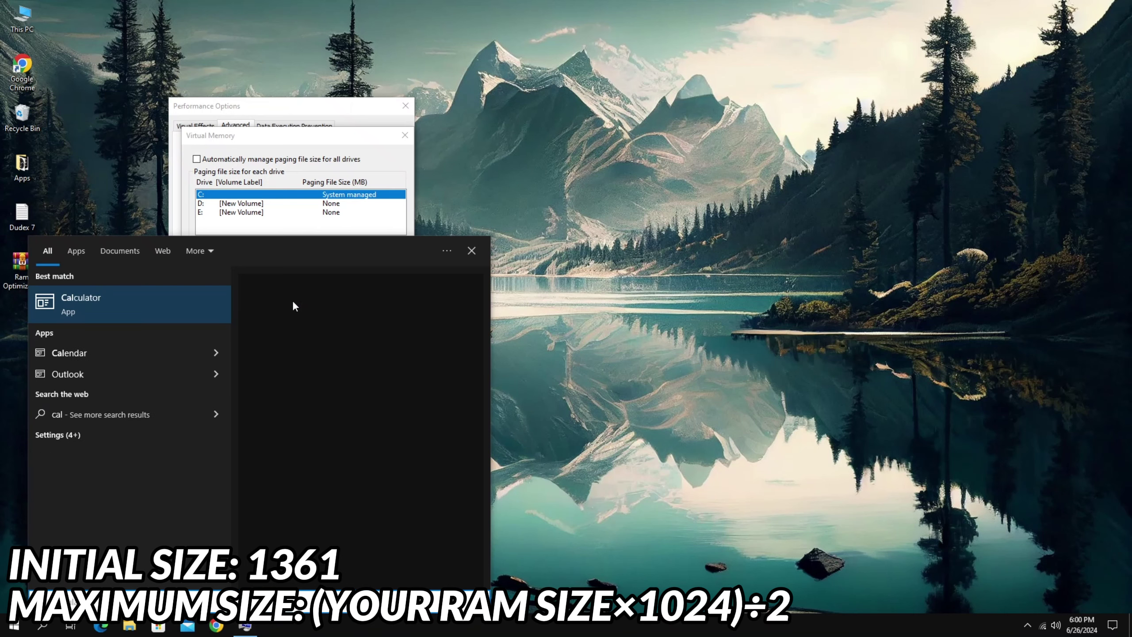
pyautogui.click(209, 298)
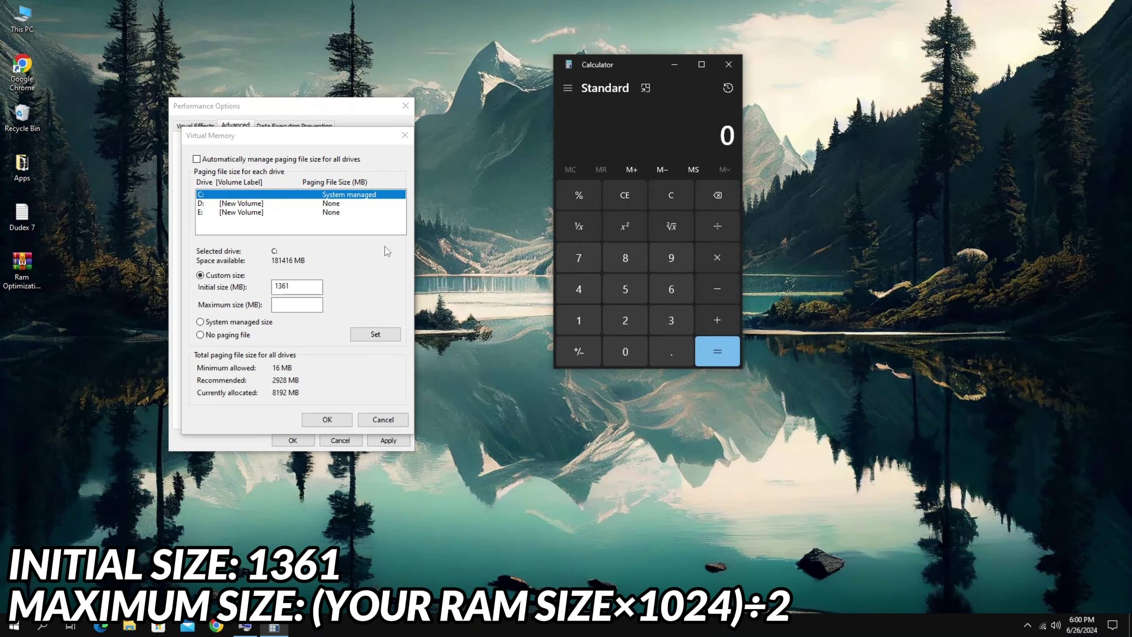
# Step: Calculate the maximum paging file size by multiplying 16 by 1024 and dividing the result by 2
pyautogui.click(585, 312)
pyautogui.click(677, 287)
pyautogui.click(710, 264)
pyautogui.click(589, 320)
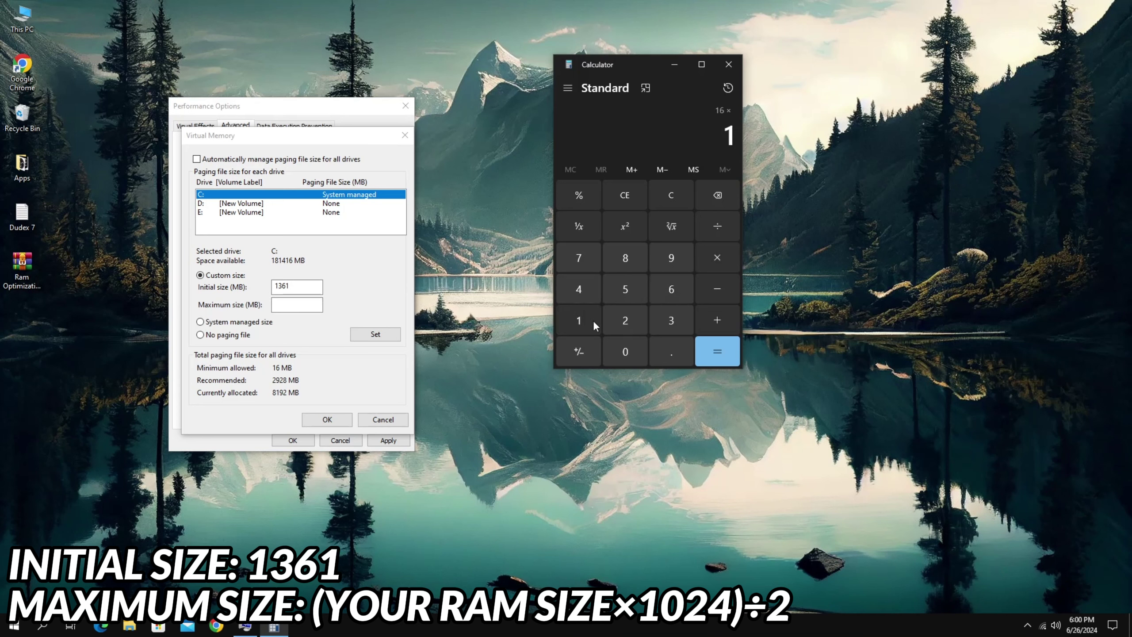
pyautogui.click(629, 343)
pyautogui.click(624, 320)
pyautogui.click(580, 290)
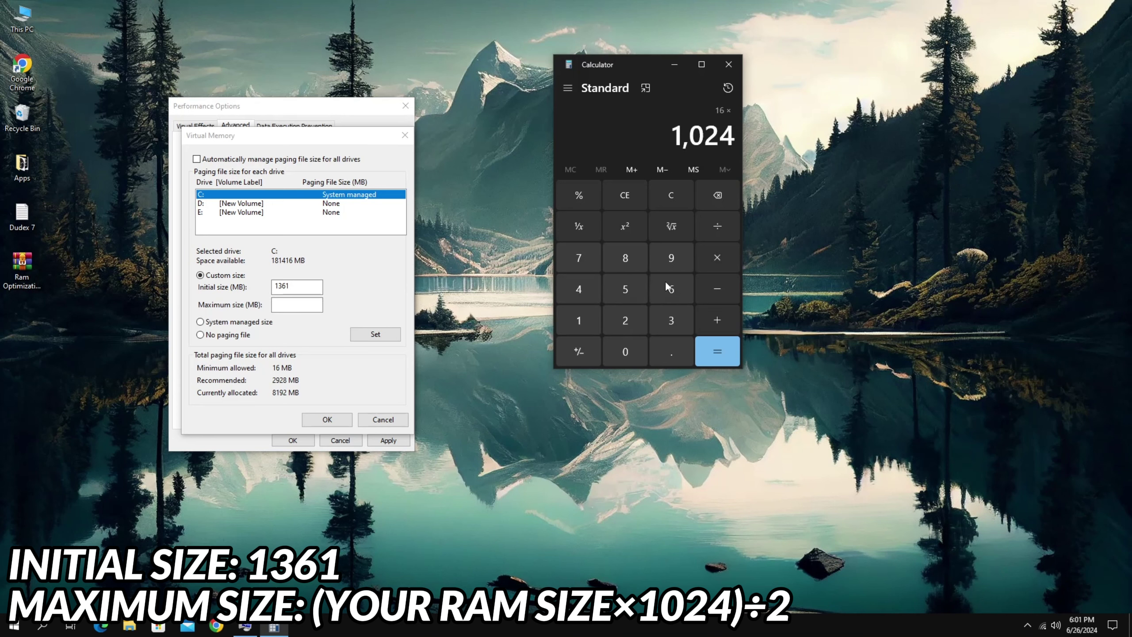
pyautogui.click(713, 341)
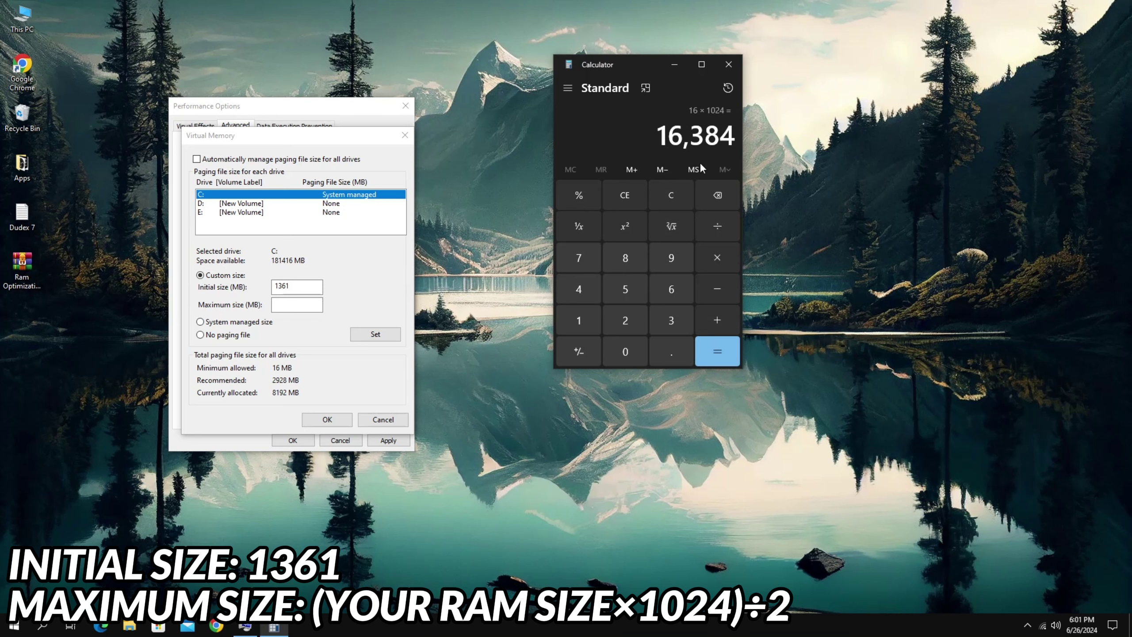
pyautogui.click(717, 232)
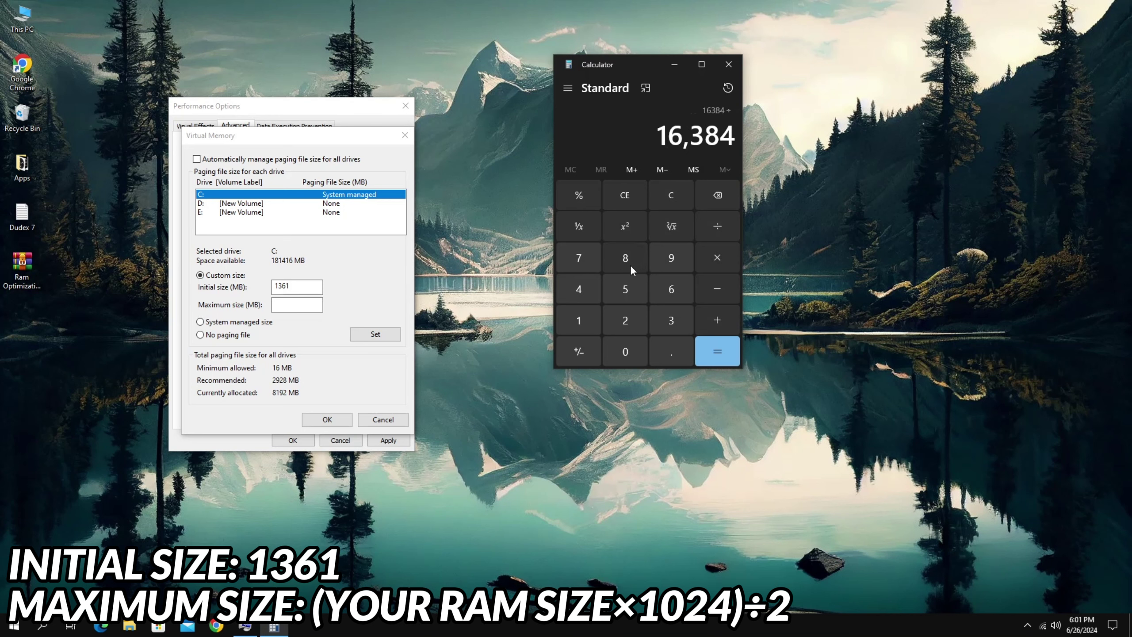
pyautogui.click(624, 319)
pyautogui.click(717, 350)
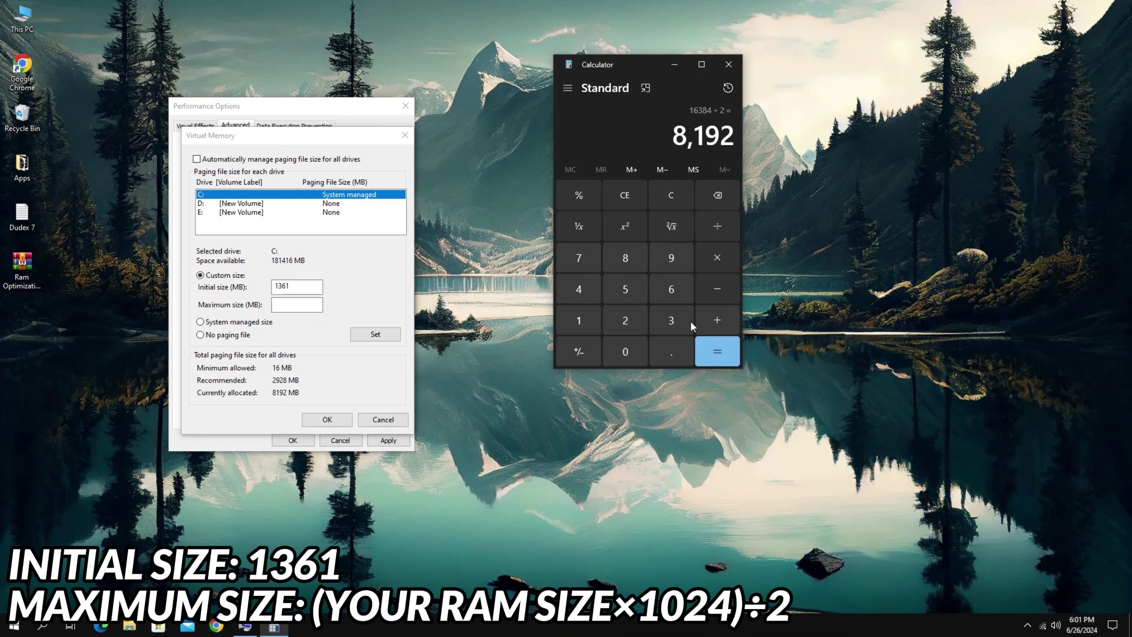
# Step: Set drive C:'s maximum paging file size to 8192 MB, close Calculator, and apply the virtual memory and performance settings
pyautogui.click(317, 304)
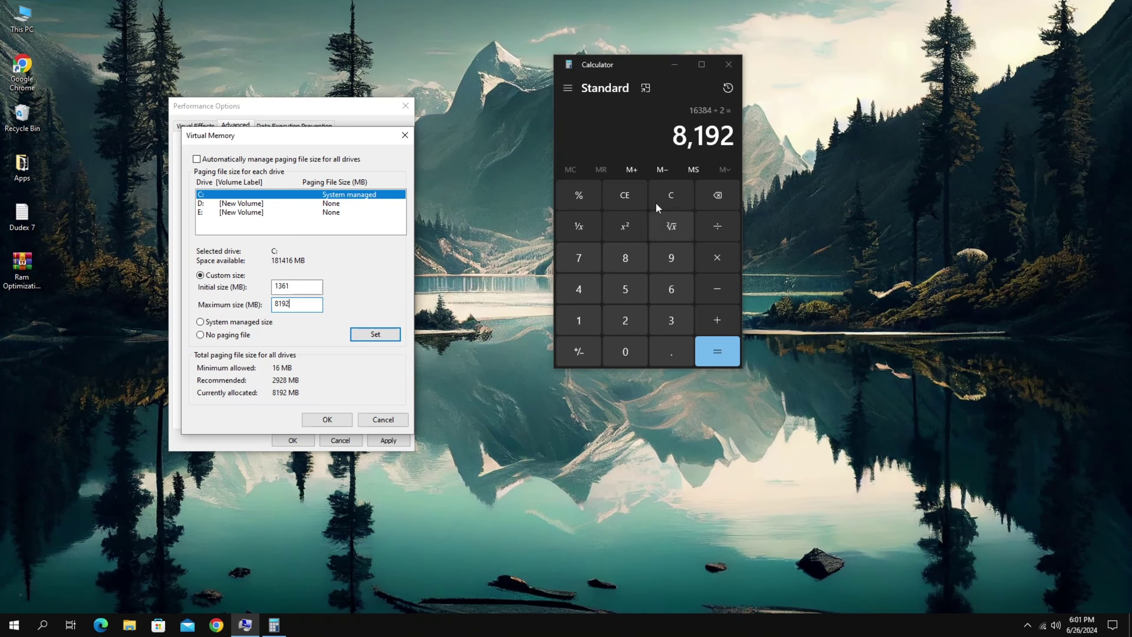
pyautogui.click(729, 64)
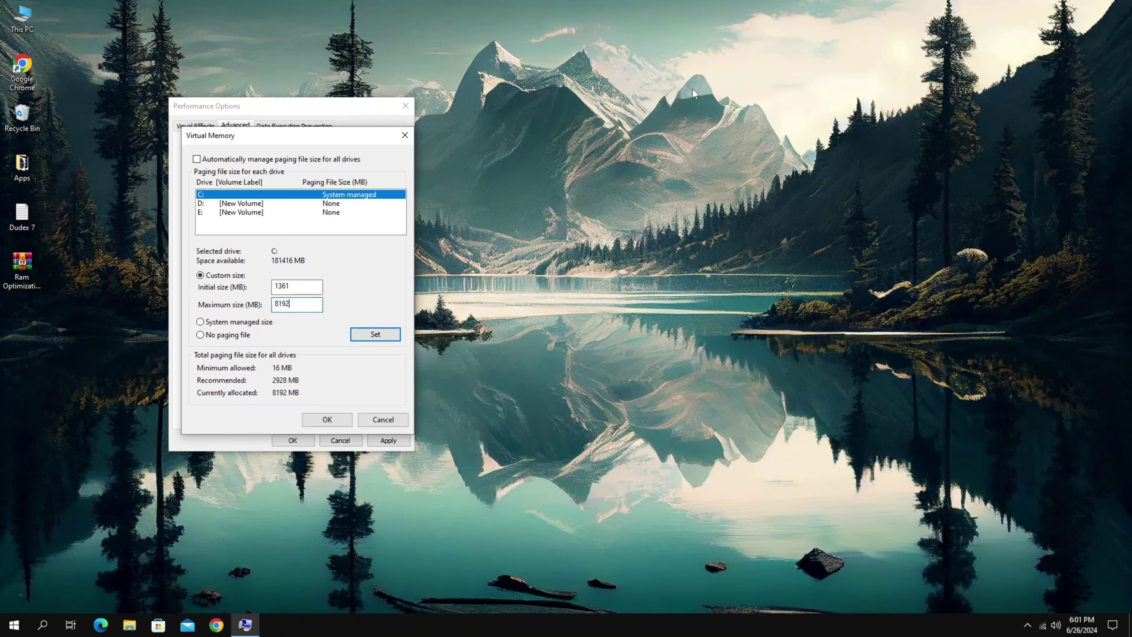
pyautogui.click(374, 333)
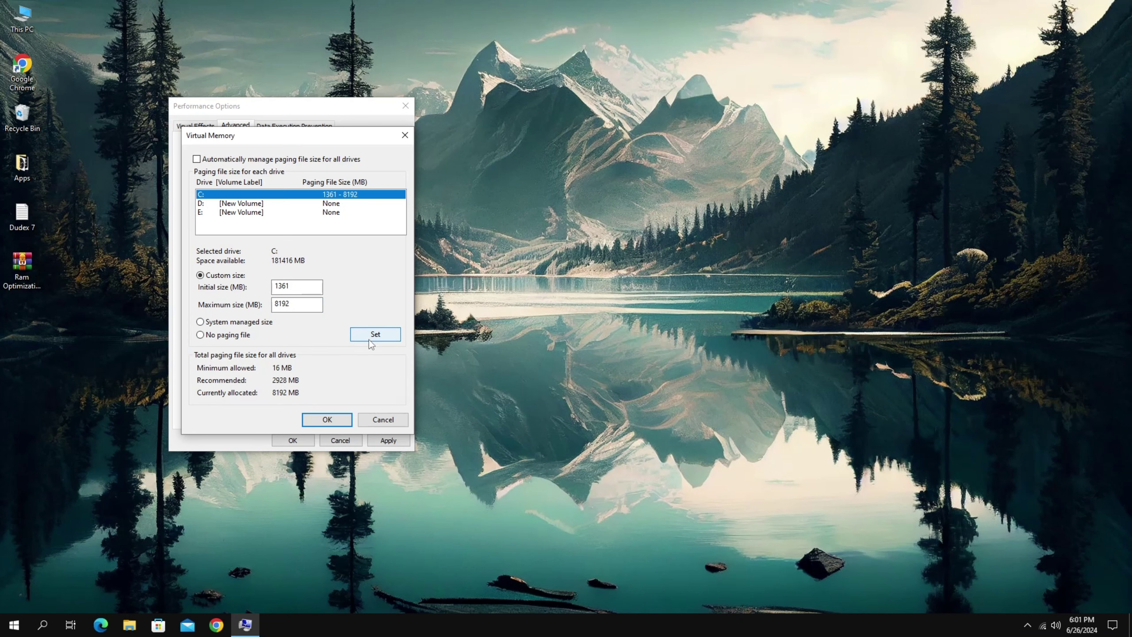
pyautogui.click(328, 419)
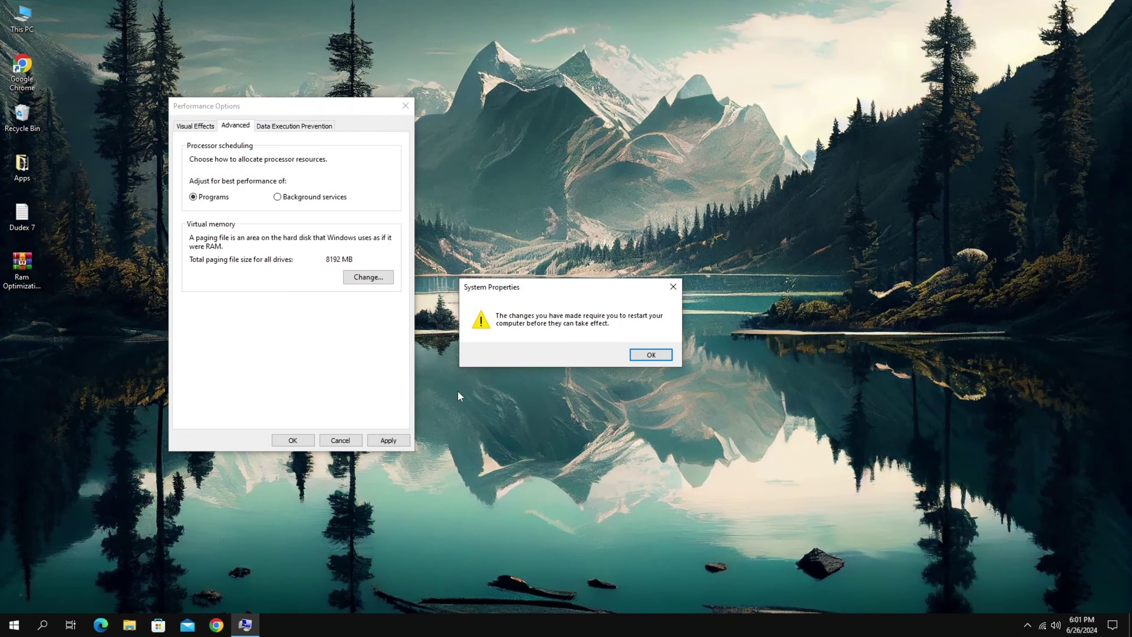
pyautogui.click(635, 355)
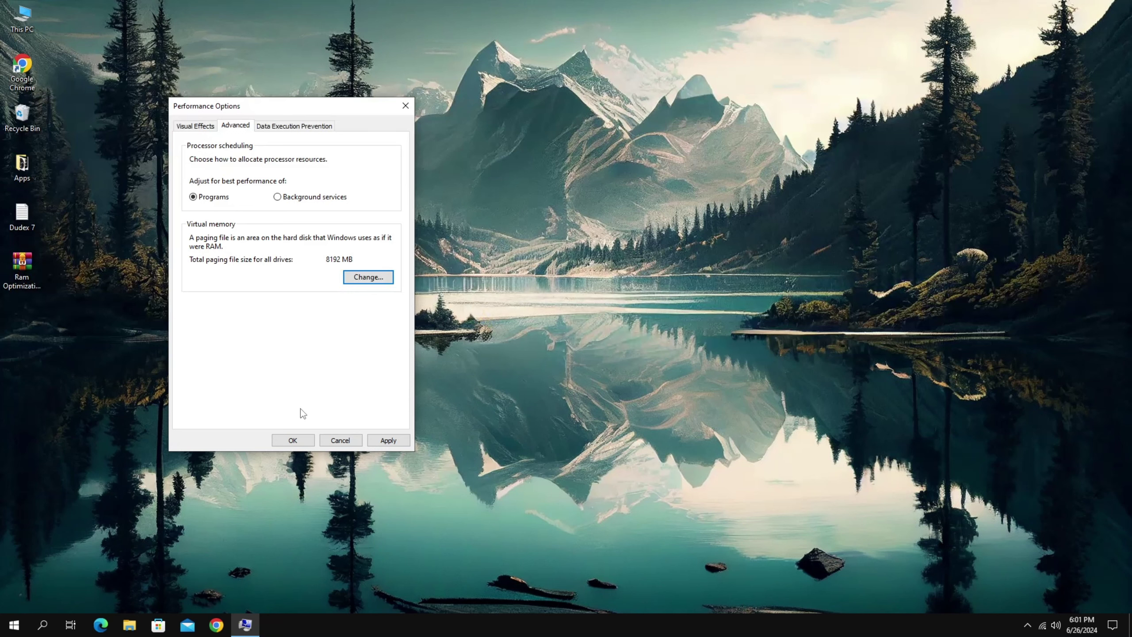
pyautogui.click(383, 440)
pyautogui.click(294, 440)
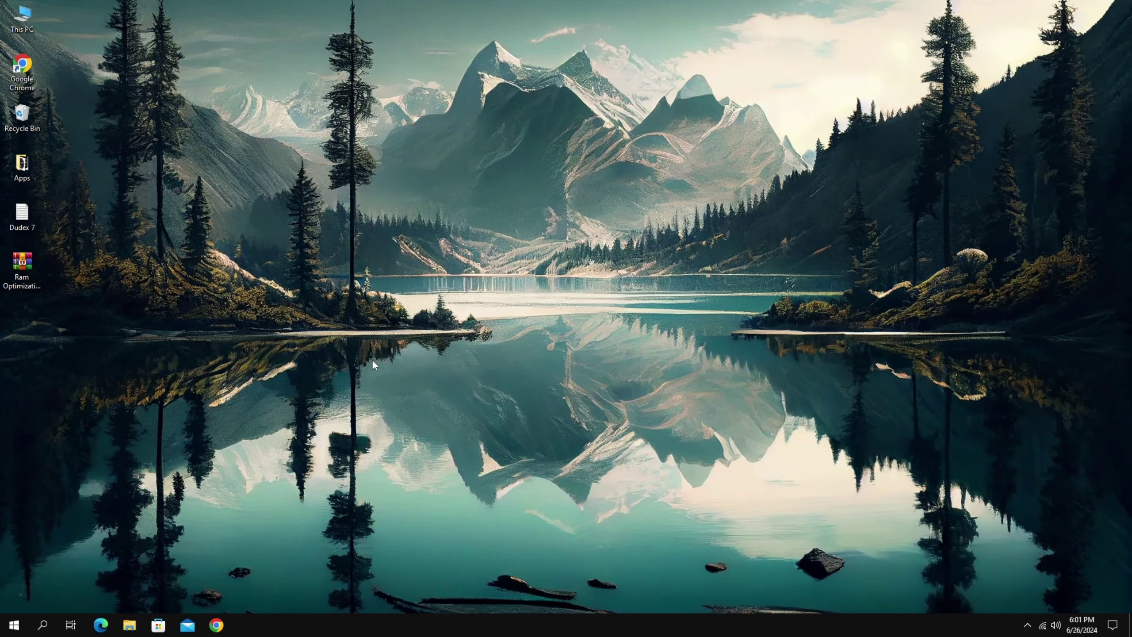
# Step: Search the Microsoft Store for "windows pc mana" and open the Microsoft PC Manager page
pyautogui.click(161, 626)
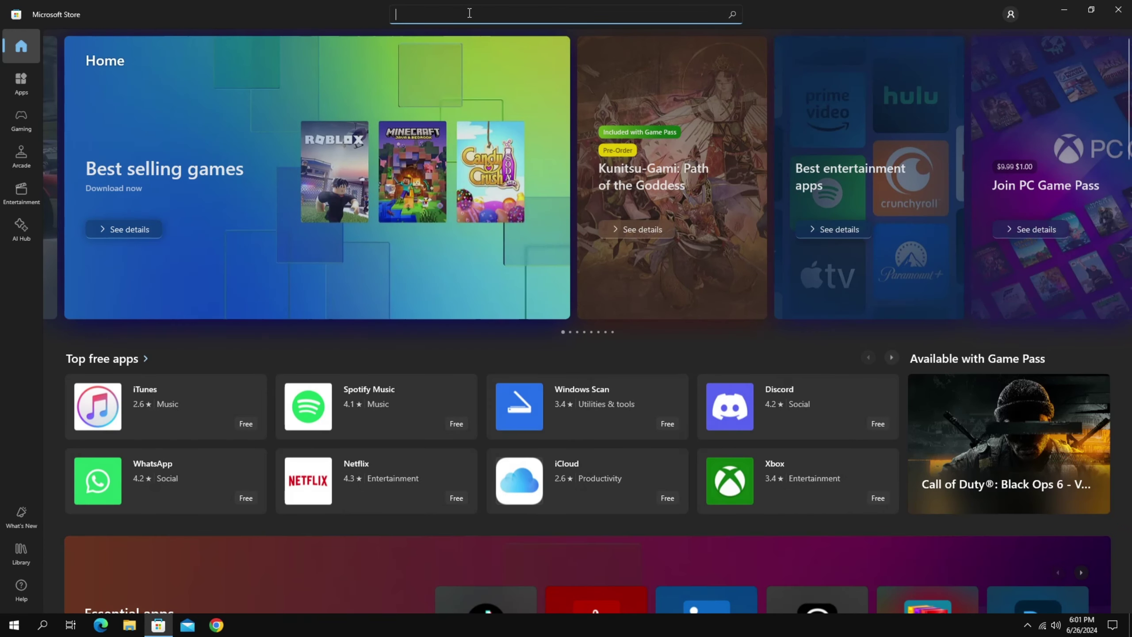
pyautogui.click(469, 14)
pyautogui.write('wi')
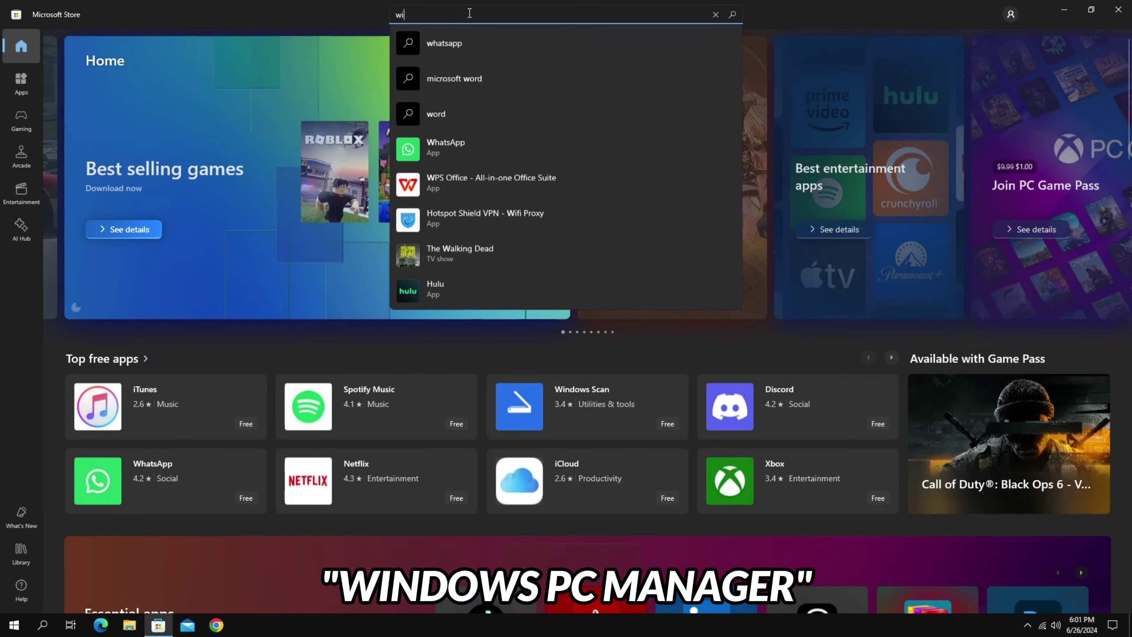
pyautogui.write('ndows')
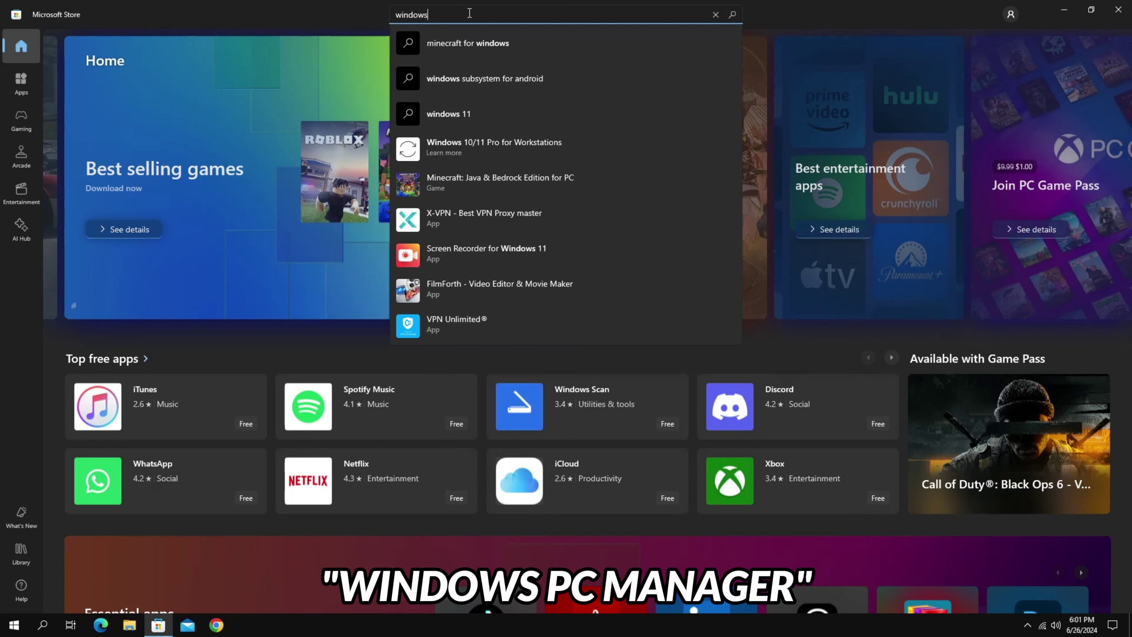
pyautogui.write(' pc')
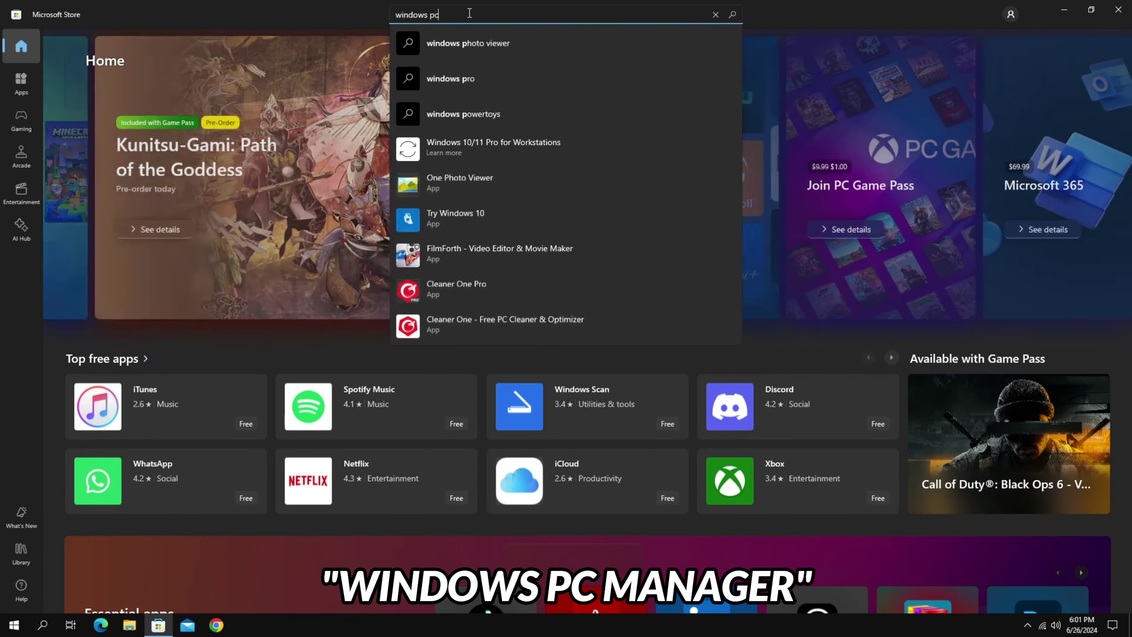
pyautogui.write(' mana')
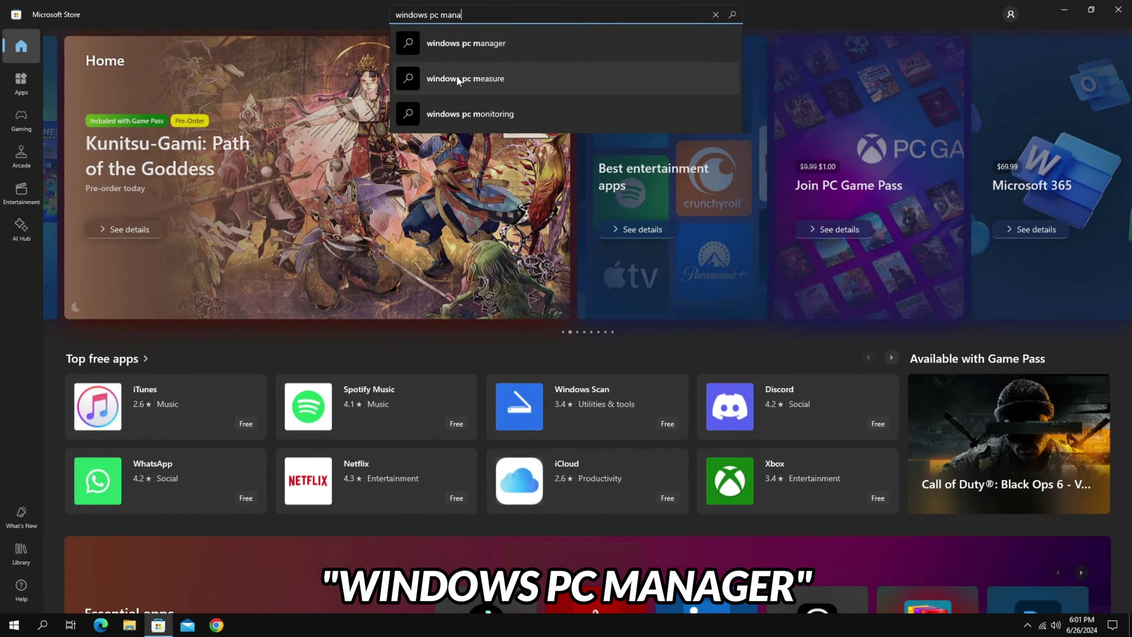
pyautogui.click(472, 118)
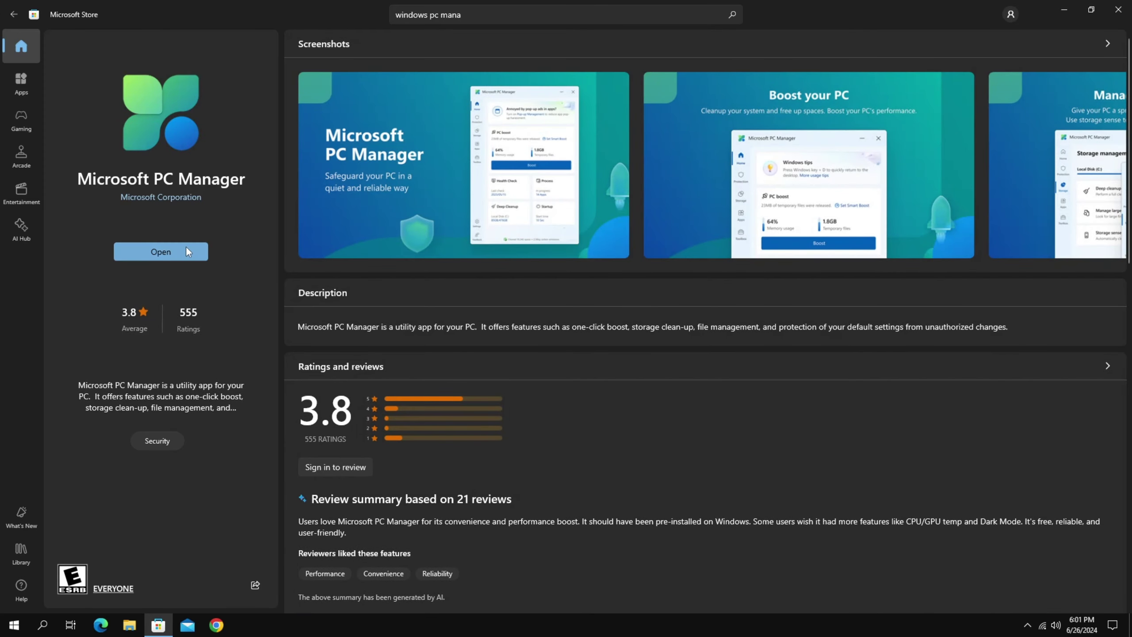
# Step: Launch Microsoft PC Manager, reposition its window, and run a PC boost
pyautogui.click(187, 249)
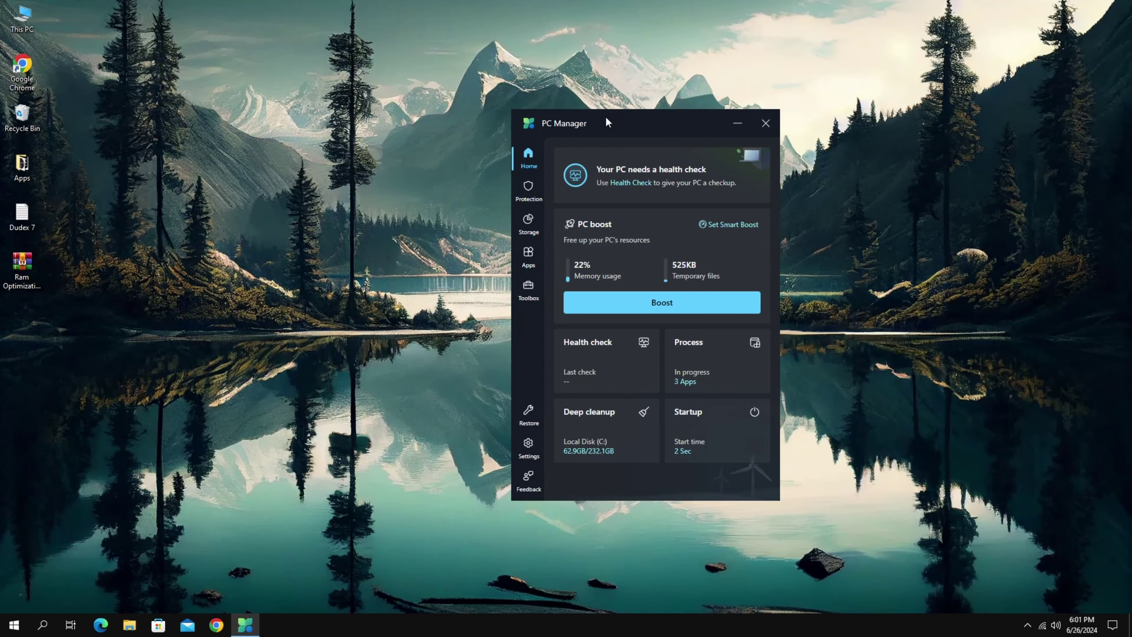
pyautogui.moveTo(605, 116); pyautogui.dragTo(493, 108)
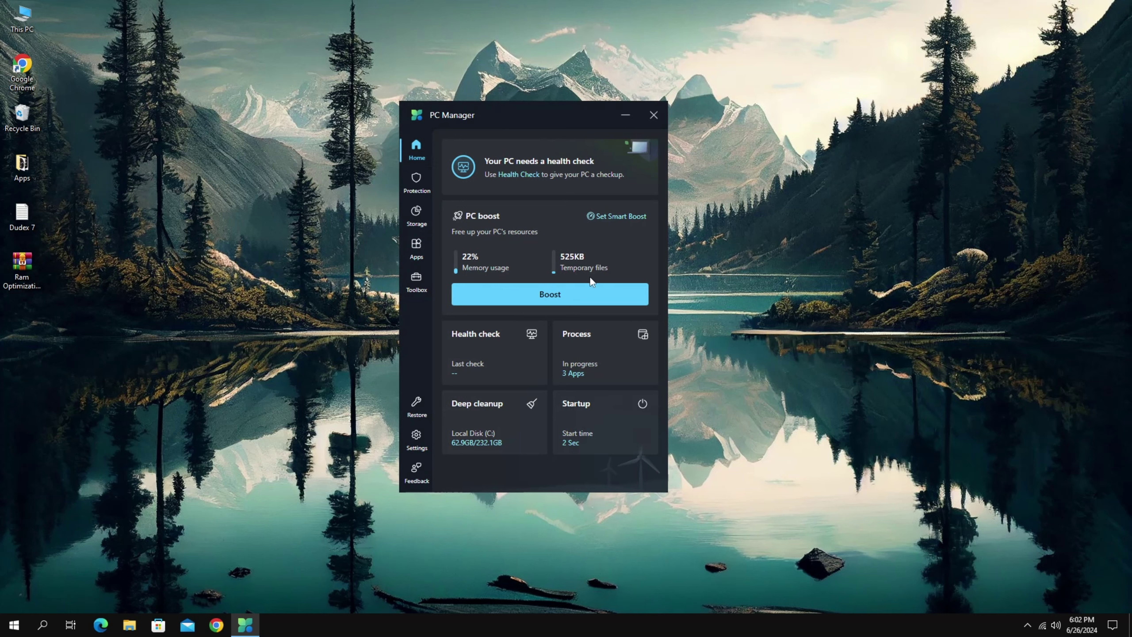
pyautogui.click(592, 294)
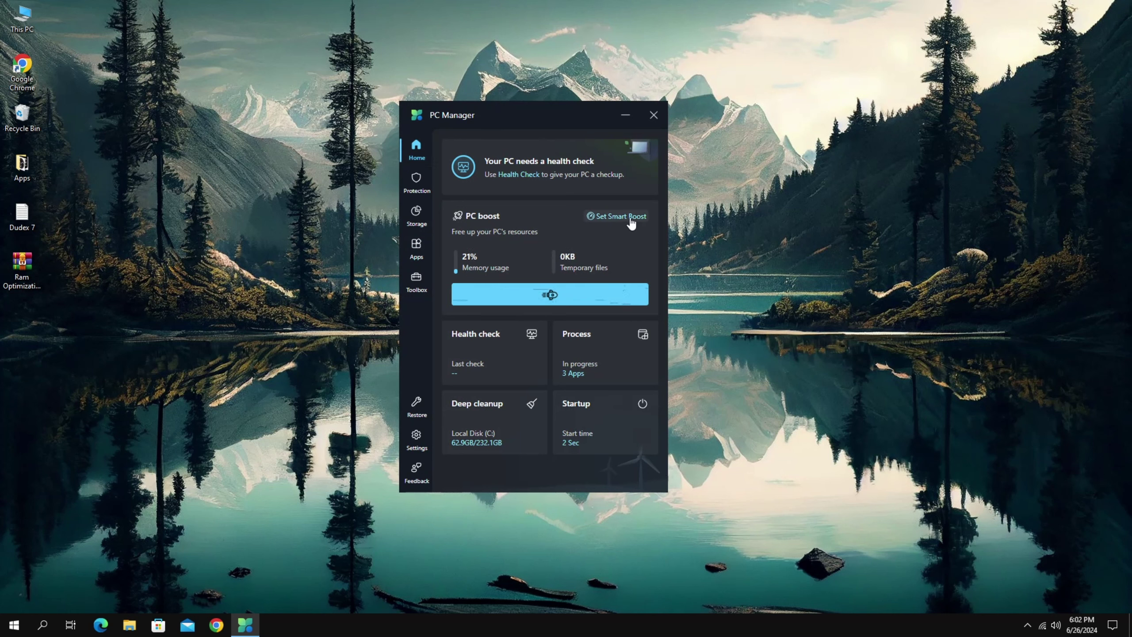
# Step: Turn on Smart boost in PC Manager's boost settings and return to the home page
pyautogui.click(620, 216)
pyautogui.click(459, 242)
pyautogui.click(455, 245)
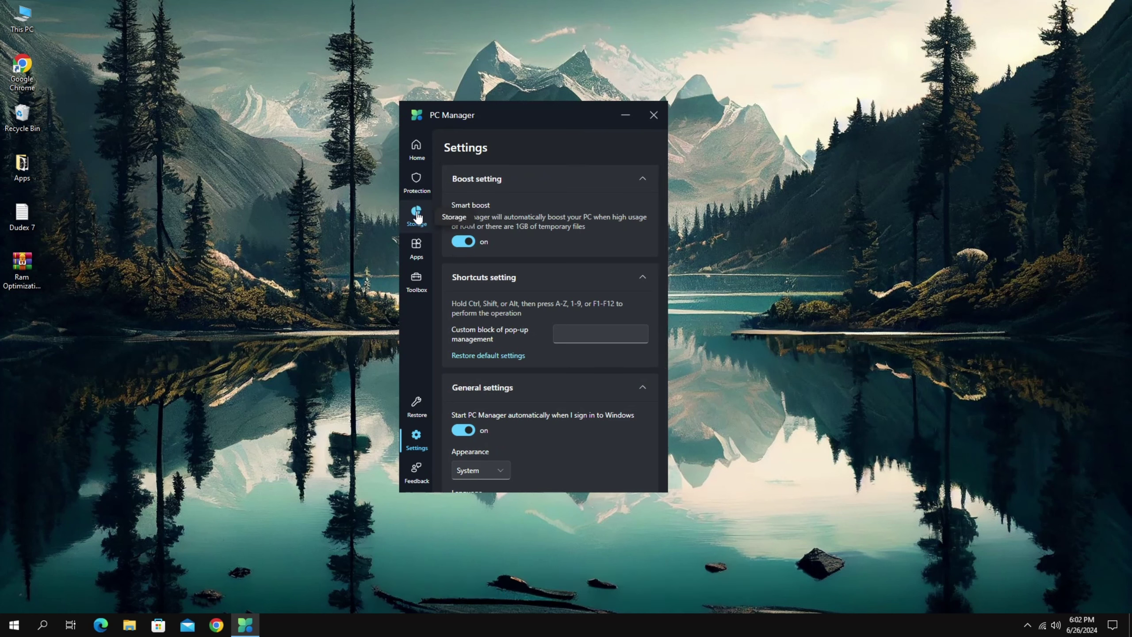
pyautogui.click(415, 157)
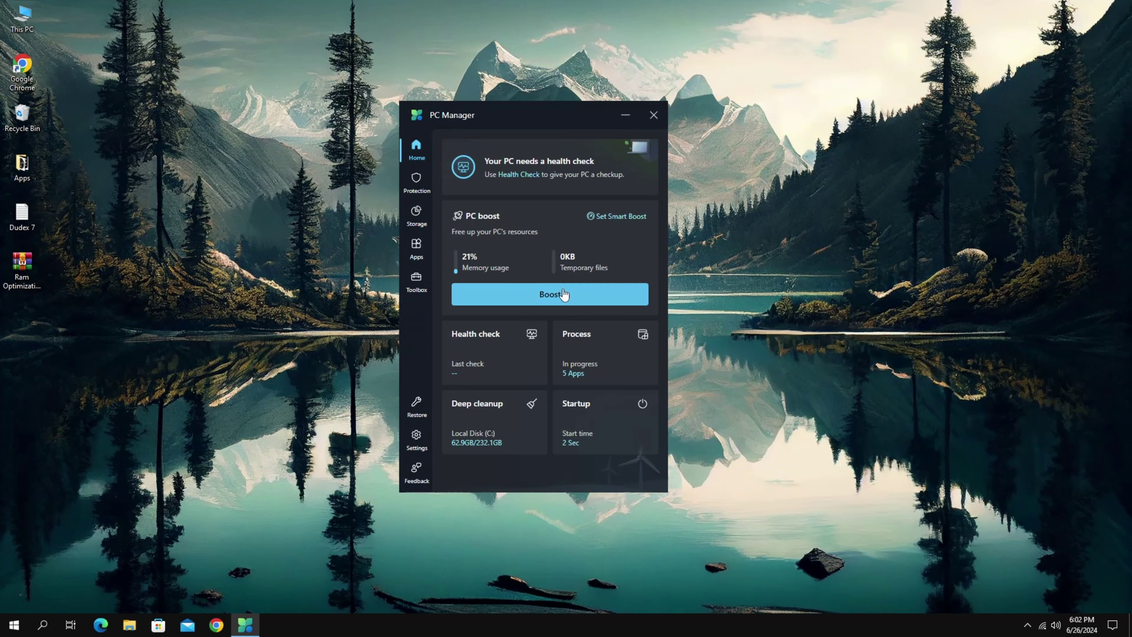
# Step: Review PC Manager's Protection, Storage, Apps, Toolbox and Settings pages, and close PC Manager
pyautogui.click(415, 183)
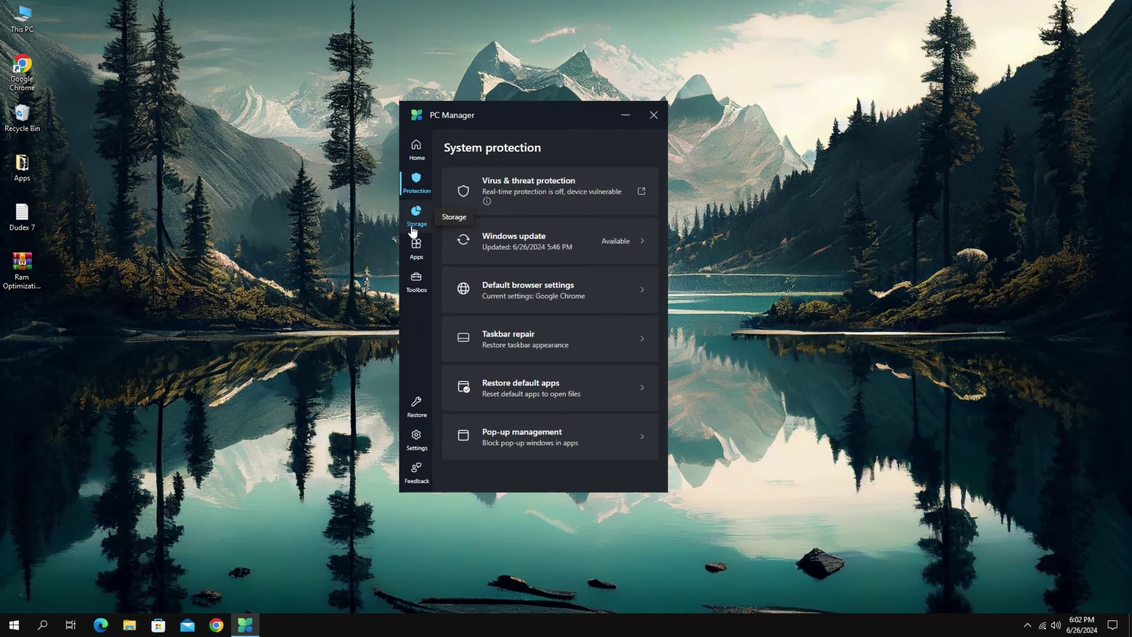
pyautogui.click(414, 223)
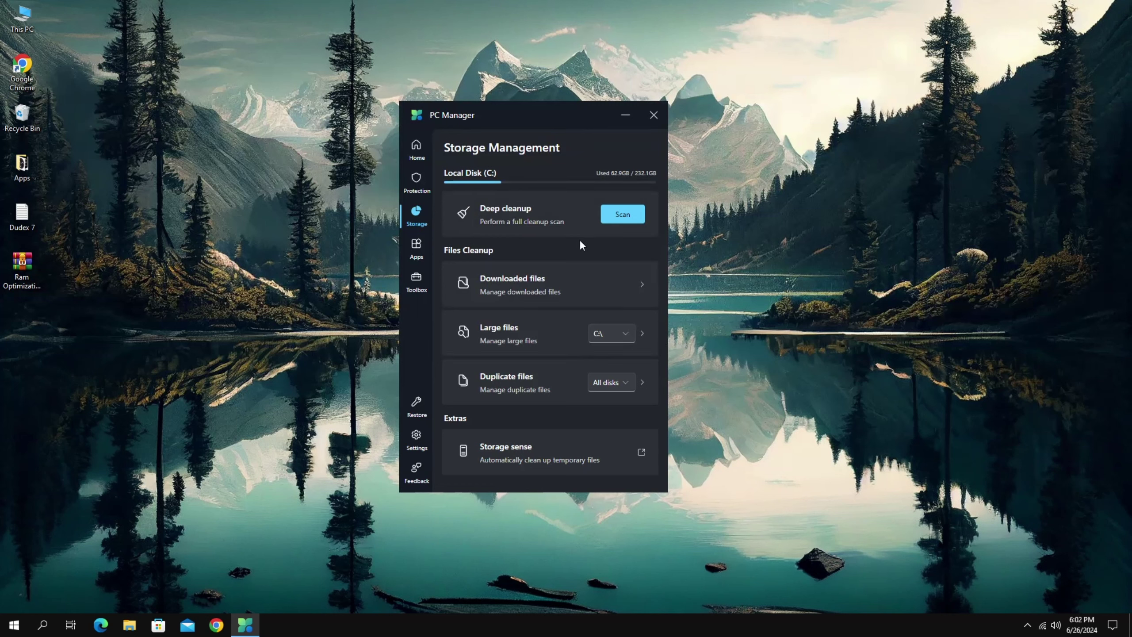
pyautogui.click(430, 253)
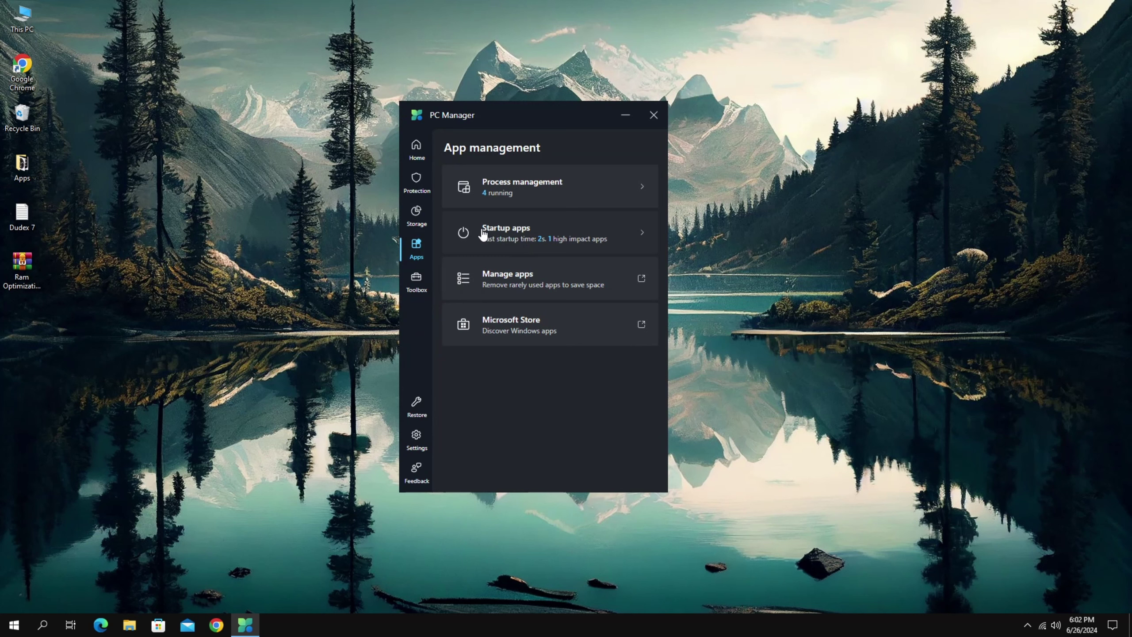
pyautogui.click(429, 275)
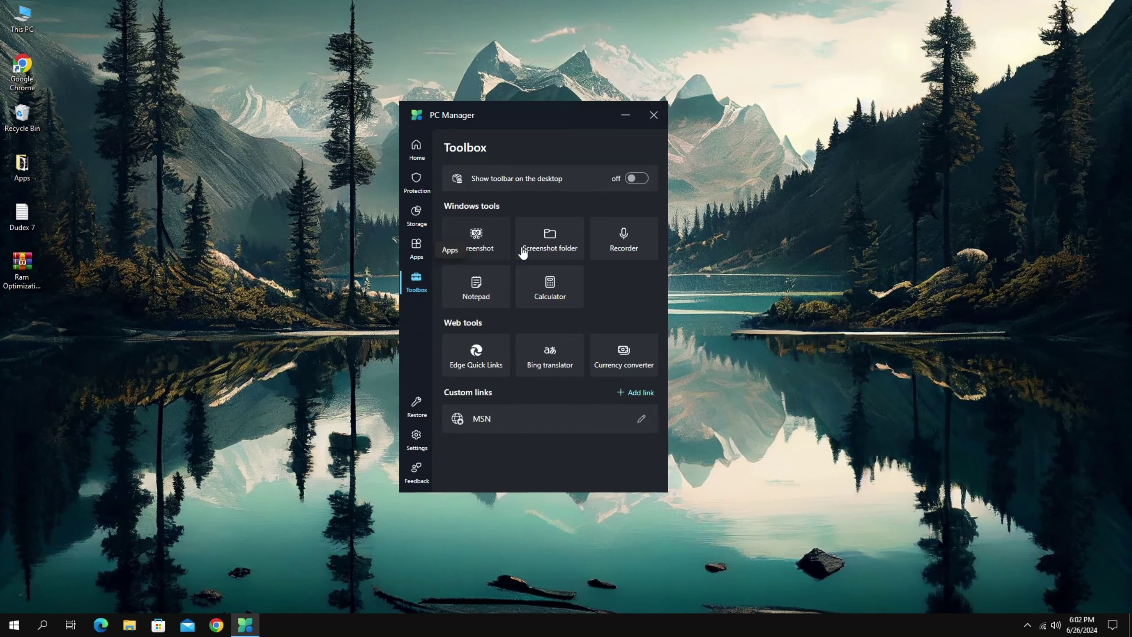
pyautogui.click(416, 439)
pyautogui.scroll(-4, 563, 195)
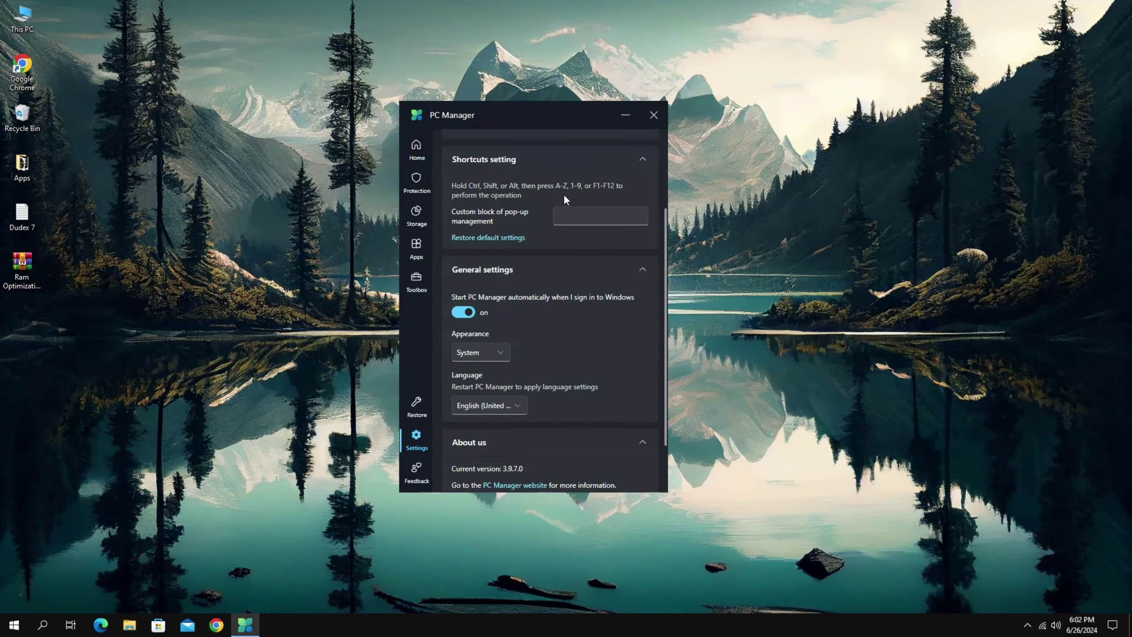
pyautogui.click(654, 116)
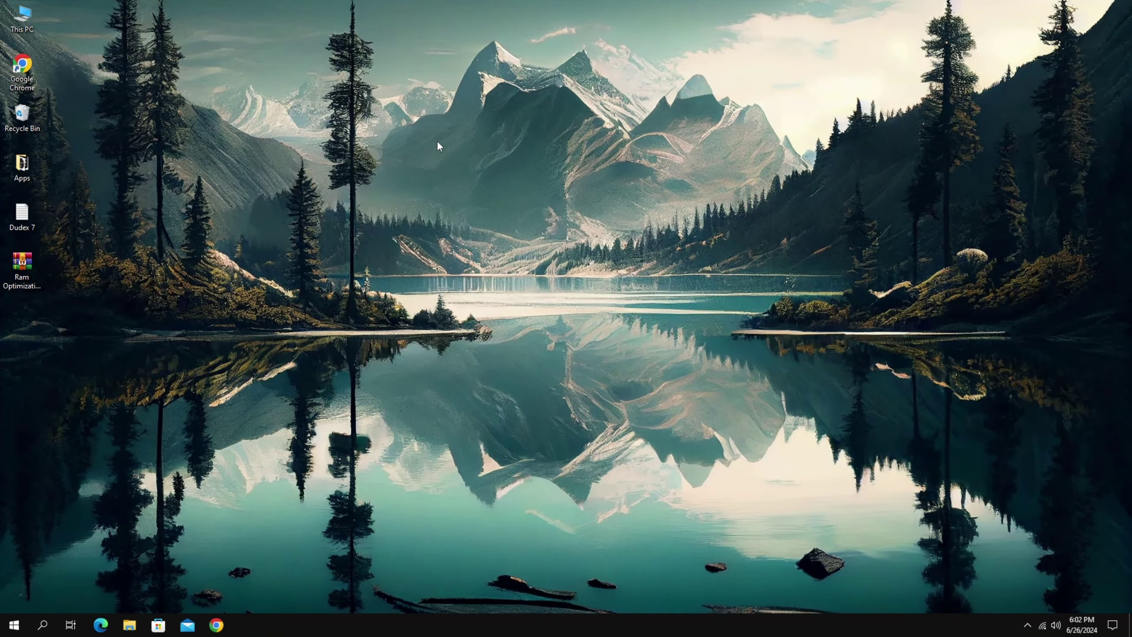
# Step: Refresh the desktop twice
pyautogui.rightClick(495, 162)
pyautogui.click(511, 216)
pyautogui.rightClick(504, 193)
pyautogui.click(515, 237)
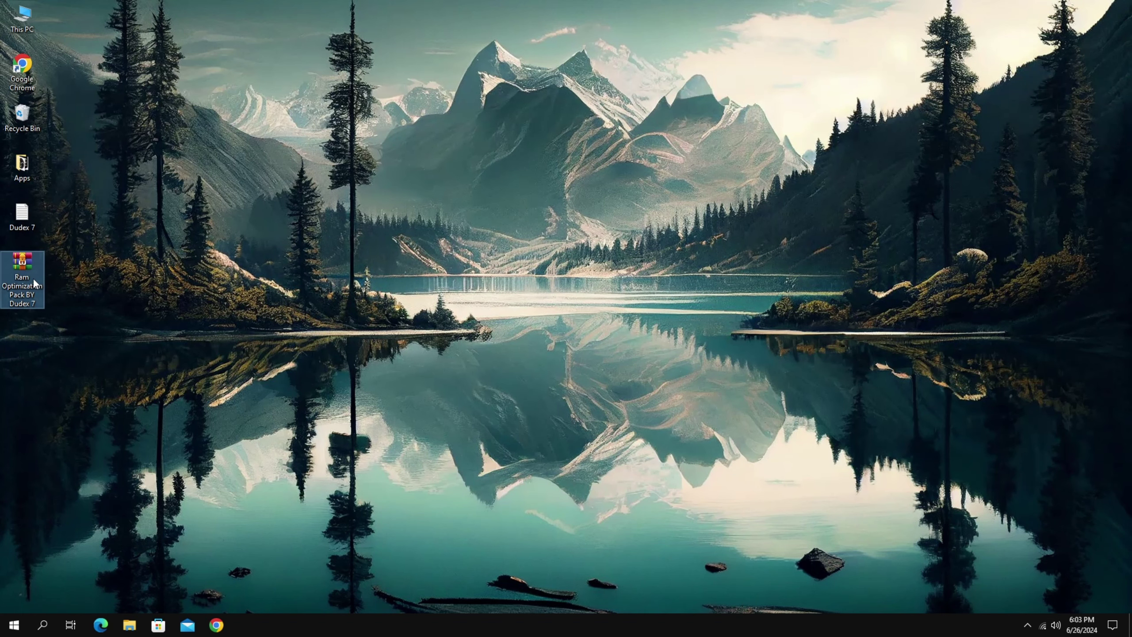
# Step: Extract the Ram Optimization Pack archive on the desktop, open the extracted folder and reposition its window
pyautogui.rightClick(34, 281)
pyautogui.click(70, 338)
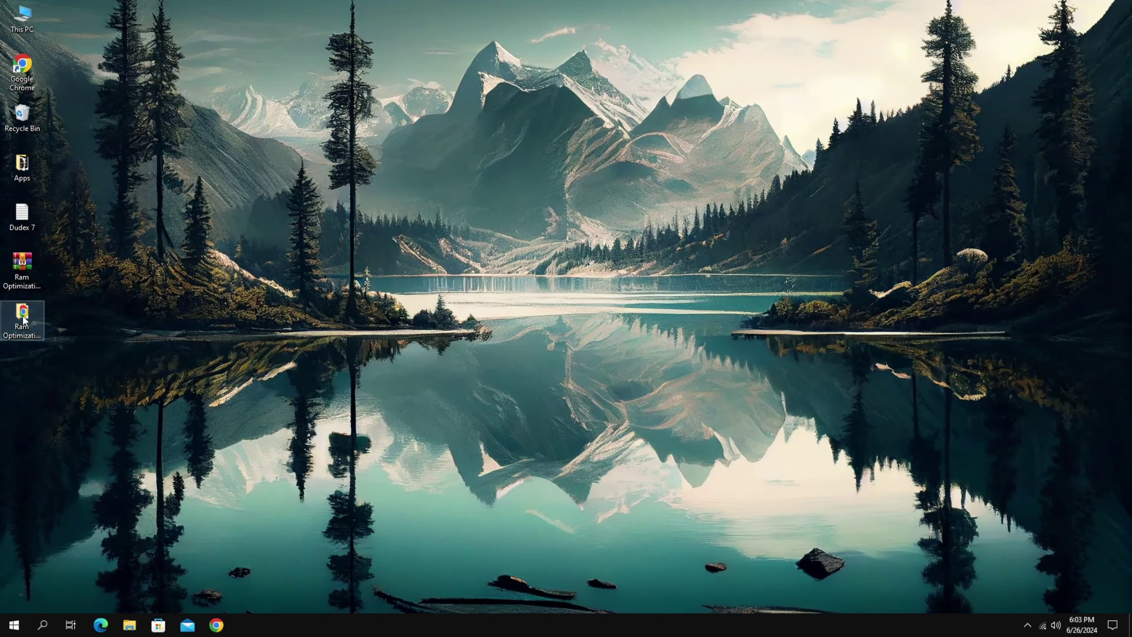
pyautogui.doubleClick(23, 318)
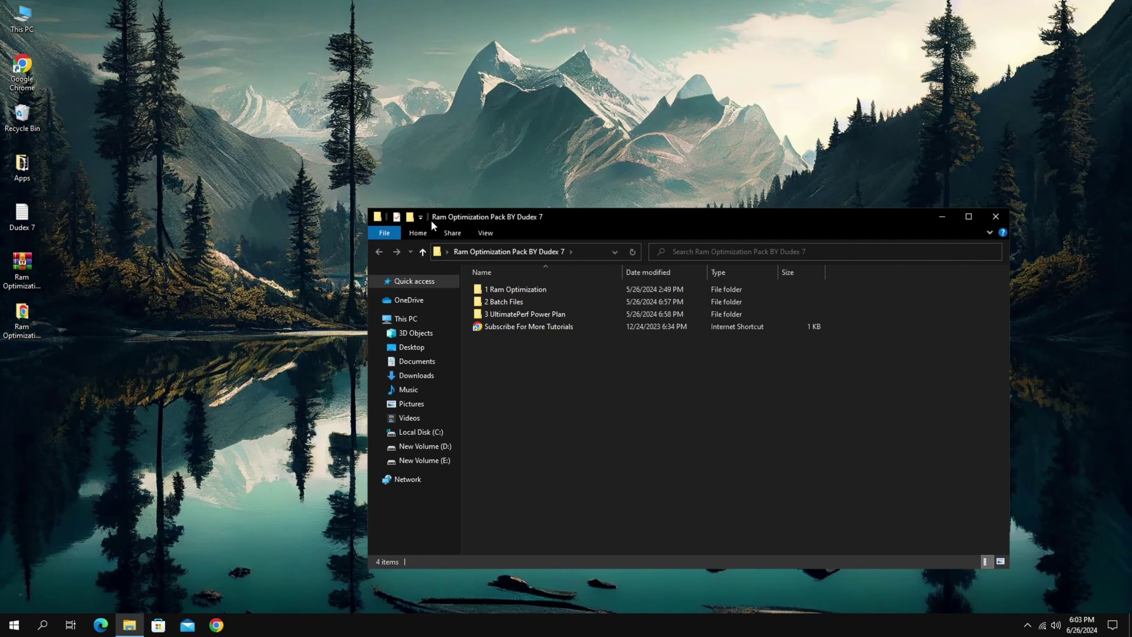
pyautogui.moveTo(431, 219); pyautogui.dragTo(323, 122)
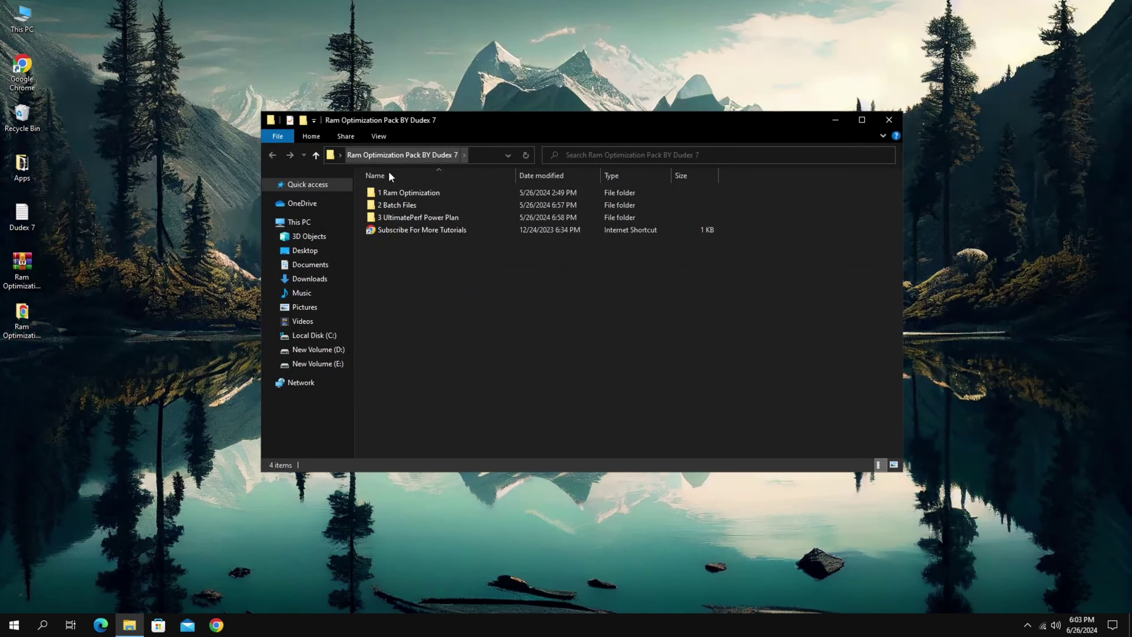
# Step: Merge the 16 GB file from the 1 Ram Optimization folder into the Windows registry
pyautogui.doubleClick(400, 192)
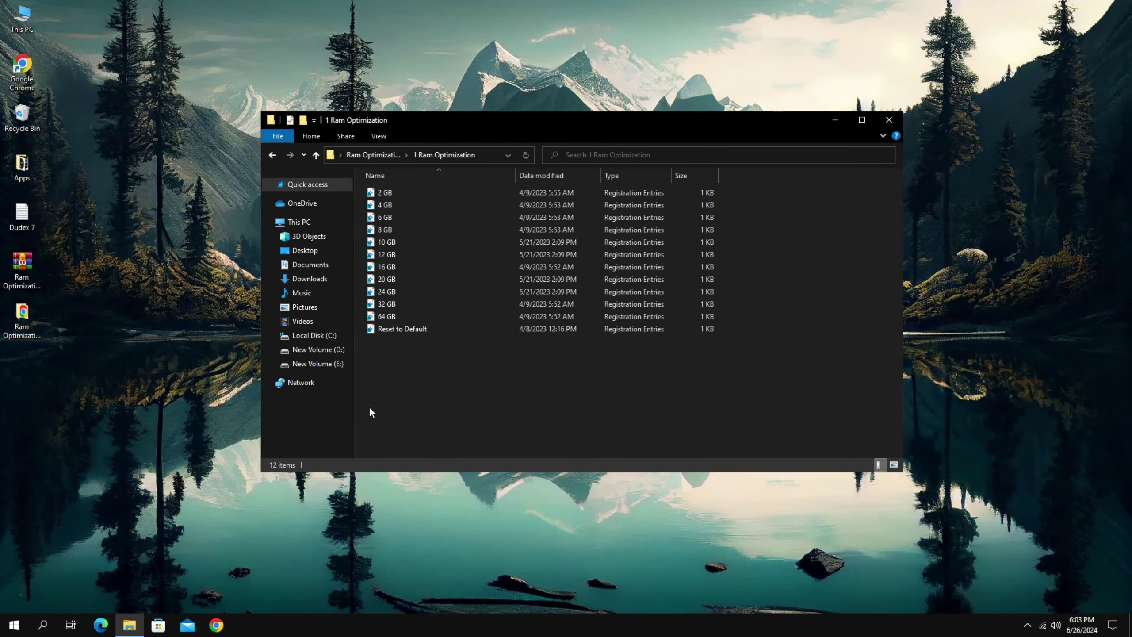
pyautogui.moveTo(370, 412); pyautogui.dragTo(376, 188)
pyautogui.doubleClick(385, 267)
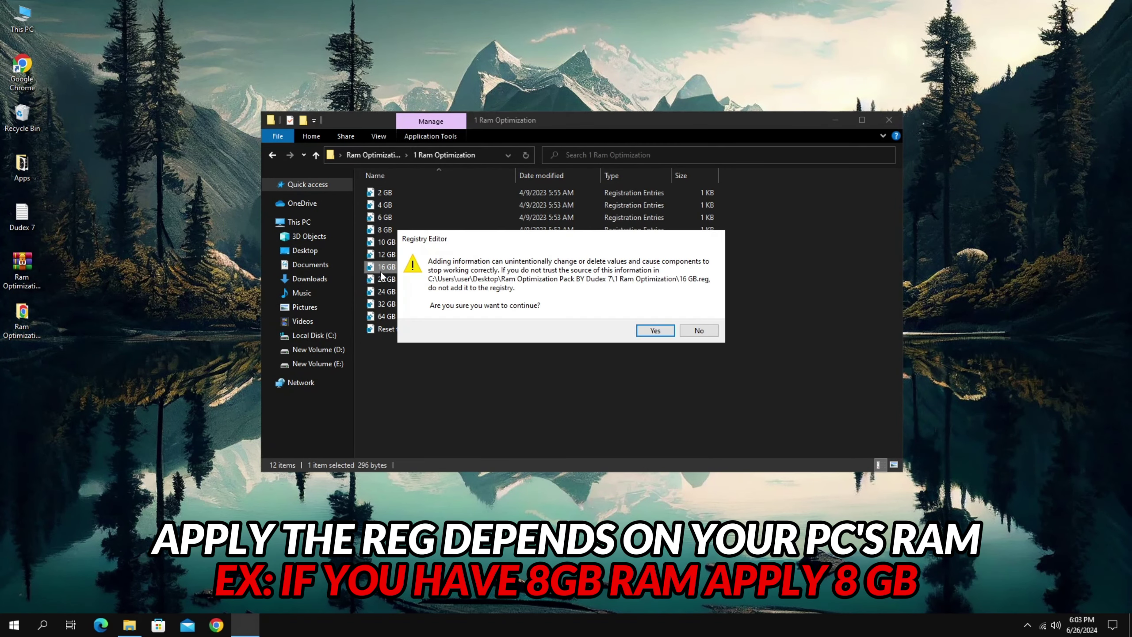
pyautogui.click(655, 330)
pyautogui.click(697, 311)
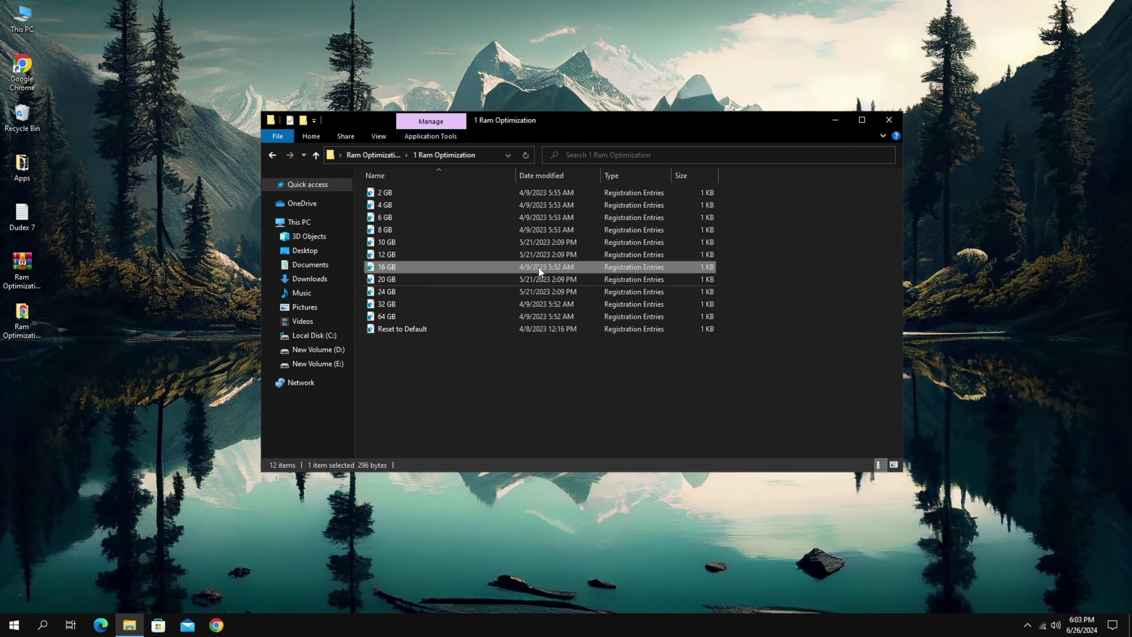
# Step: Run the Clean Windows batch file from the 2 Batch Files folder as administrator and let its process finish
pyautogui.click(273, 155)
pyautogui.doubleClick(384, 201)
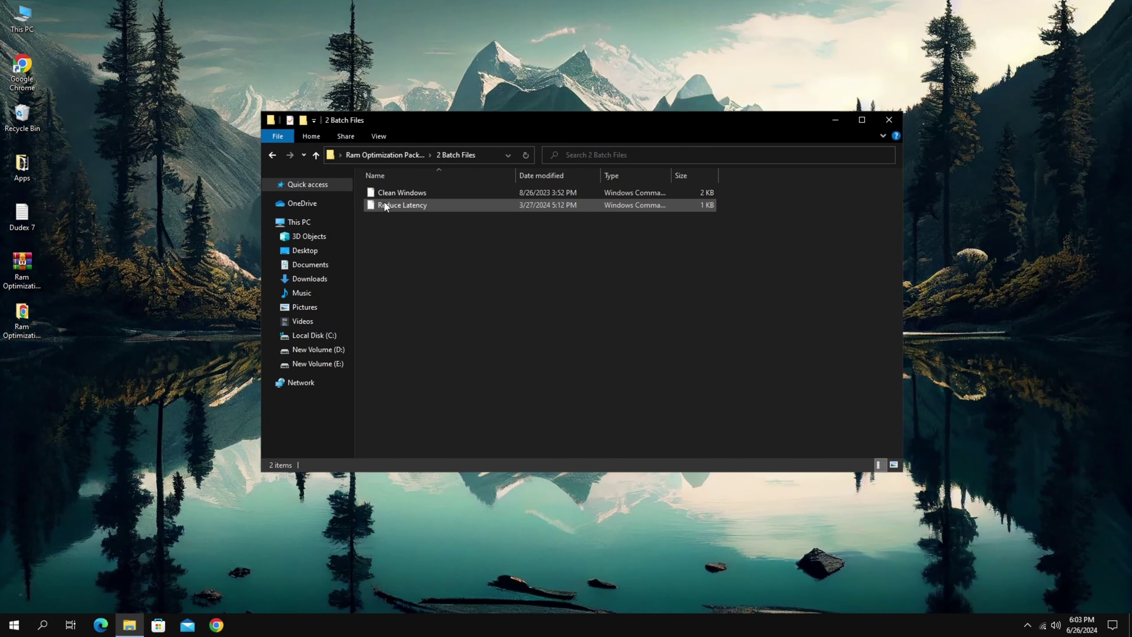
pyautogui.click(384, 200)
pyautogui.hotkey('ctrl', 'a')
pyautogui.click(381, 230)
pyautogui.rightClick(377, 193)
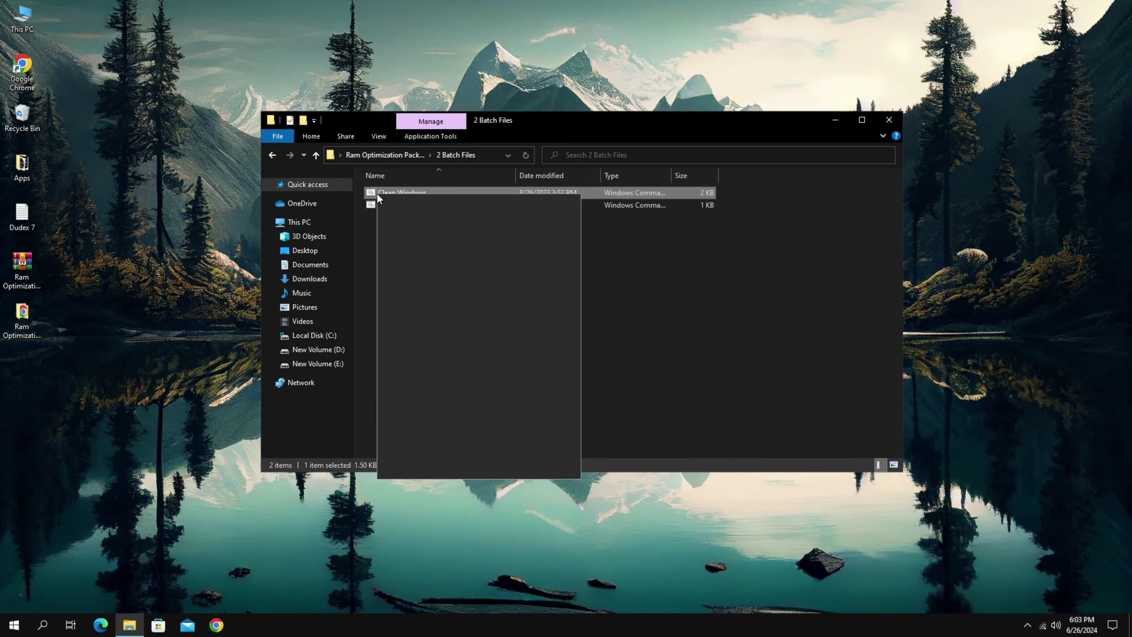
pyautogui.click(423, 237)
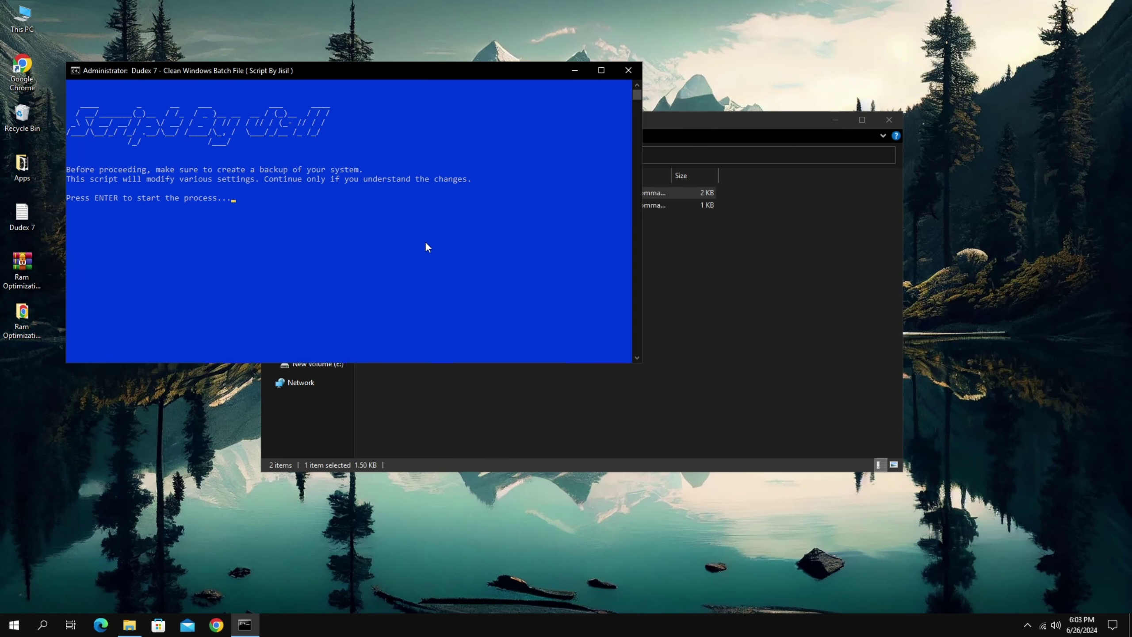
pyautogui.press('Return')
pyautogui.press('Return')
# Step: Run the Reduce Latency batch file as administrator and close its console after the process
pyautogui.click(405, 207)
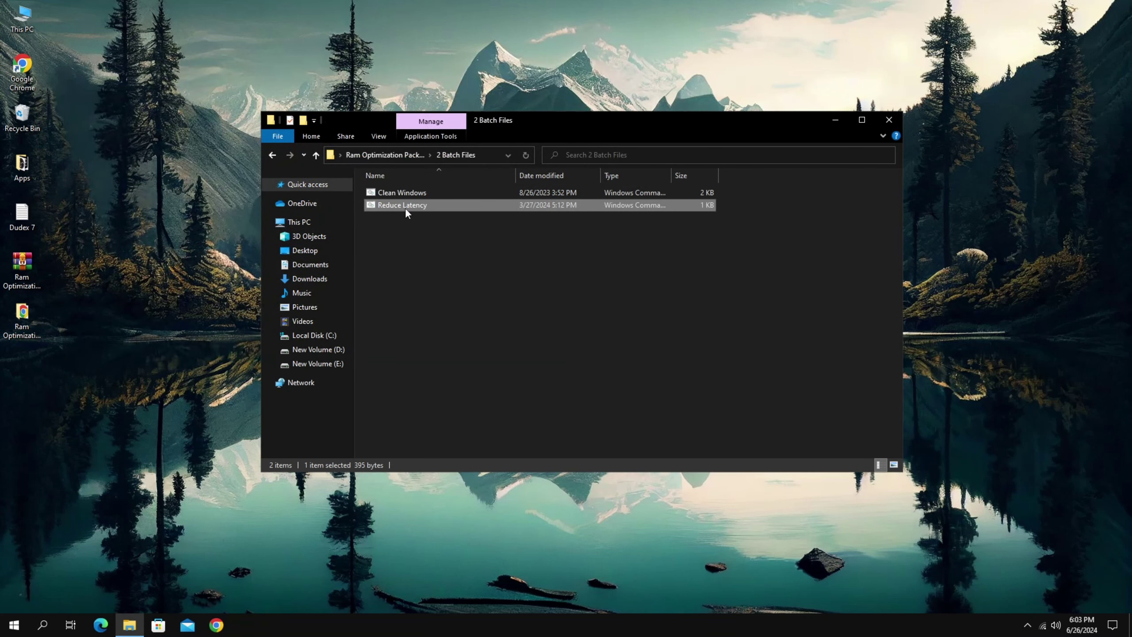
pyautogui.rightClick(405, 207)
pyautogui.click(430, 251)
pyautogui.press('Return')
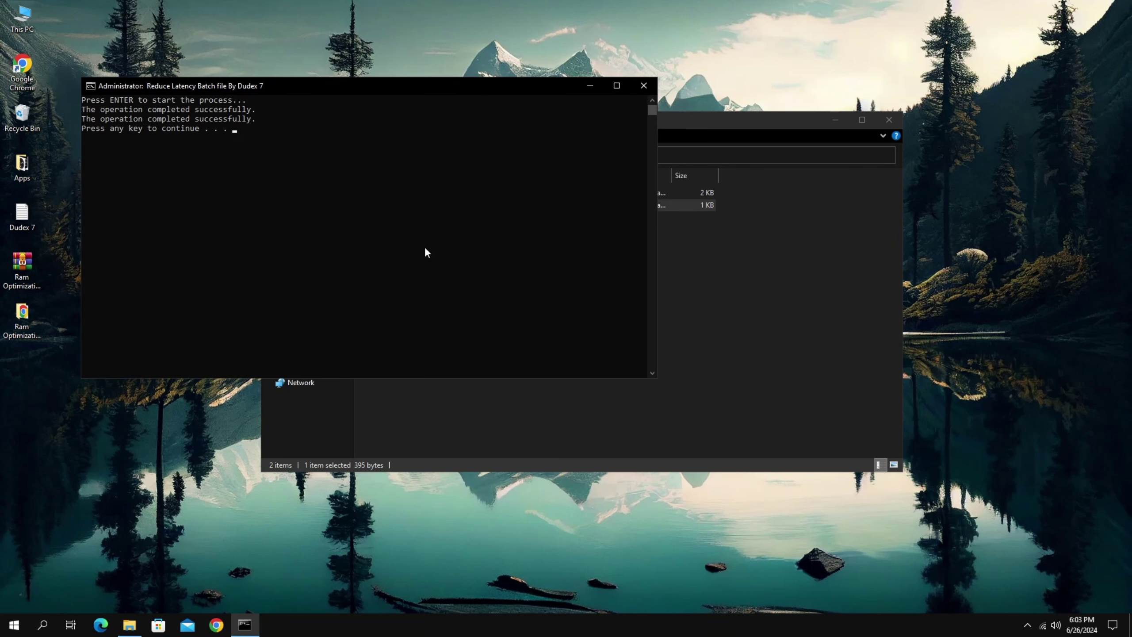
pyautogui.press('Return')
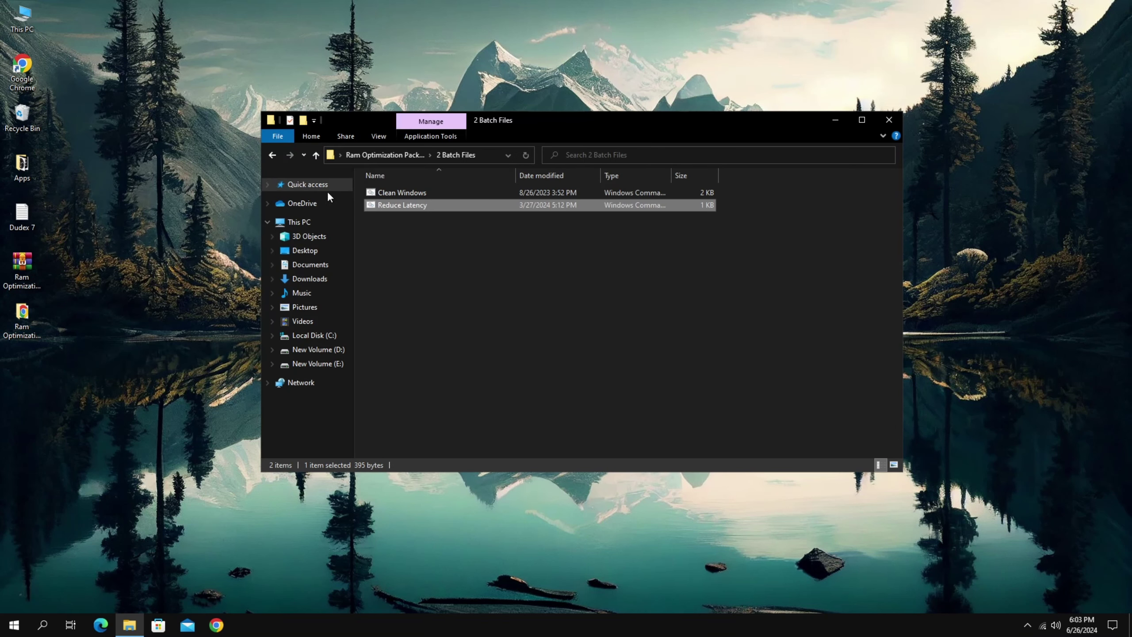
# Step: Run the Add Power Plan batch file from the 3 UltimatePerf Power Plan folder
pyautogui.click(272, 156)
pyautogui.doubleClick(407, 218)
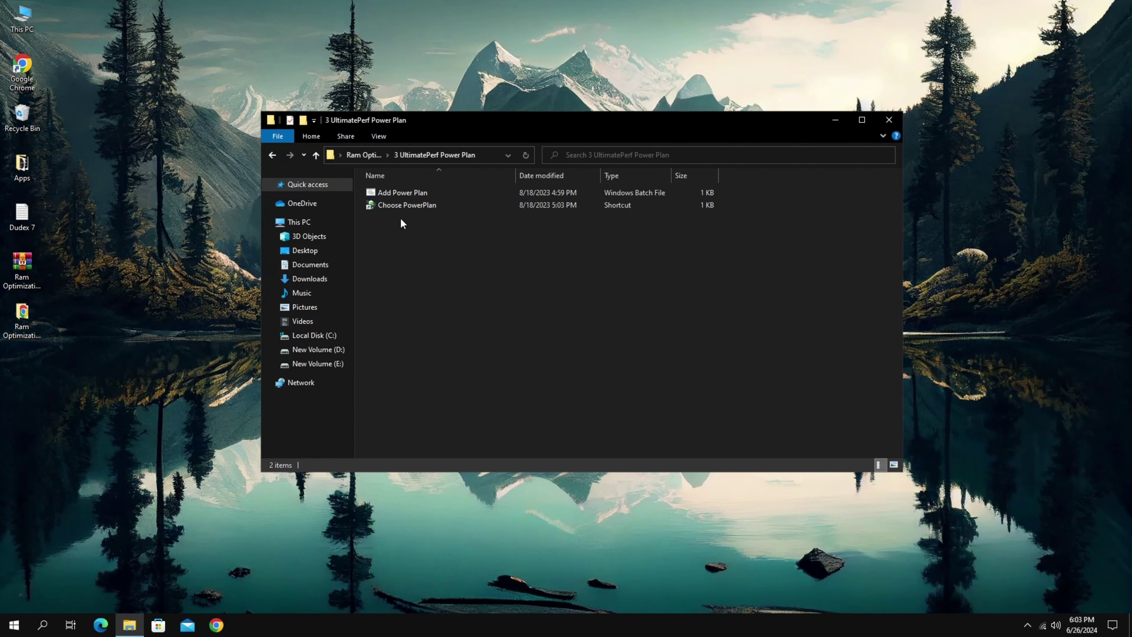
pyautogui.doubleClick(397, 193)
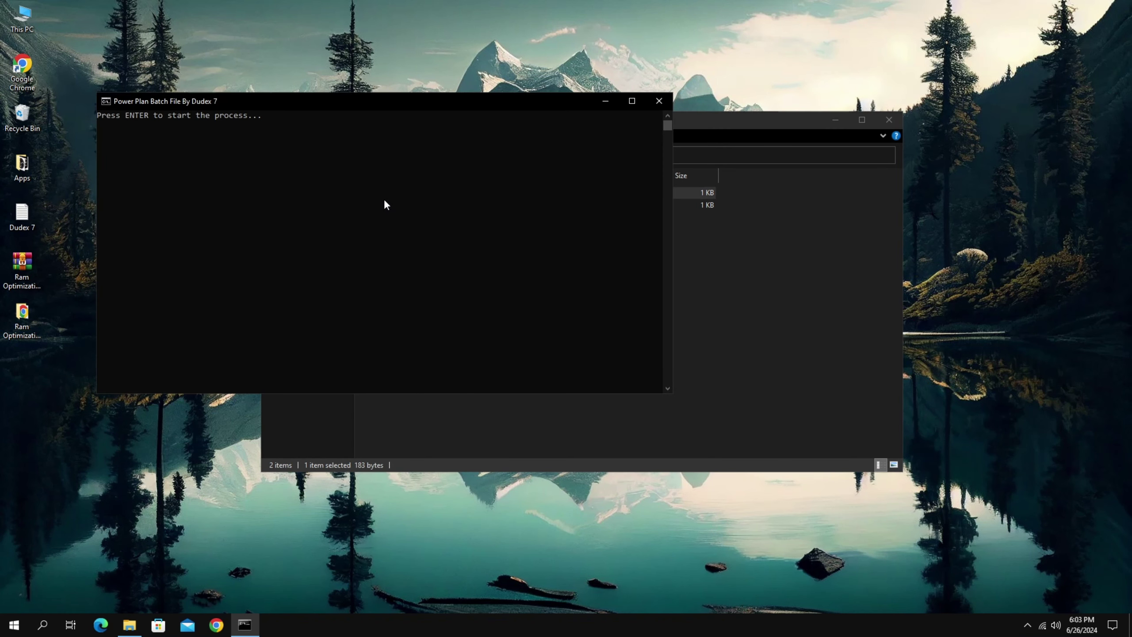
pyautogui.press('Return')
pyautogui.press('Return')
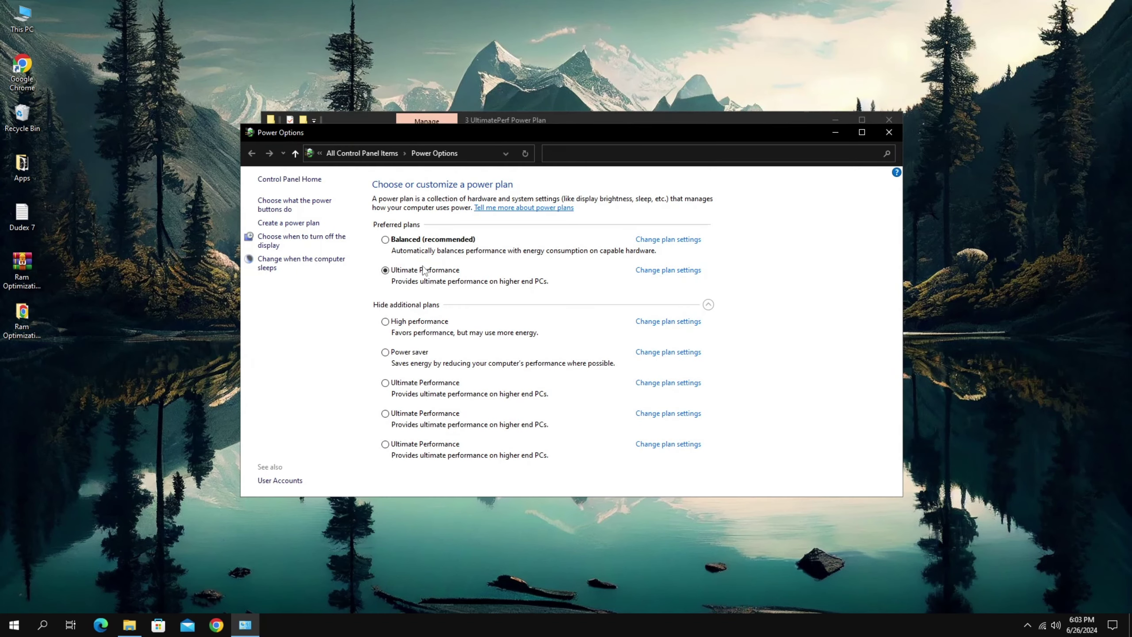
# Step: Activate the second Ultimate Performance plan under the additional power plans, and close Power Options and the optimization pack folder
pyautogui.click(421, 304)
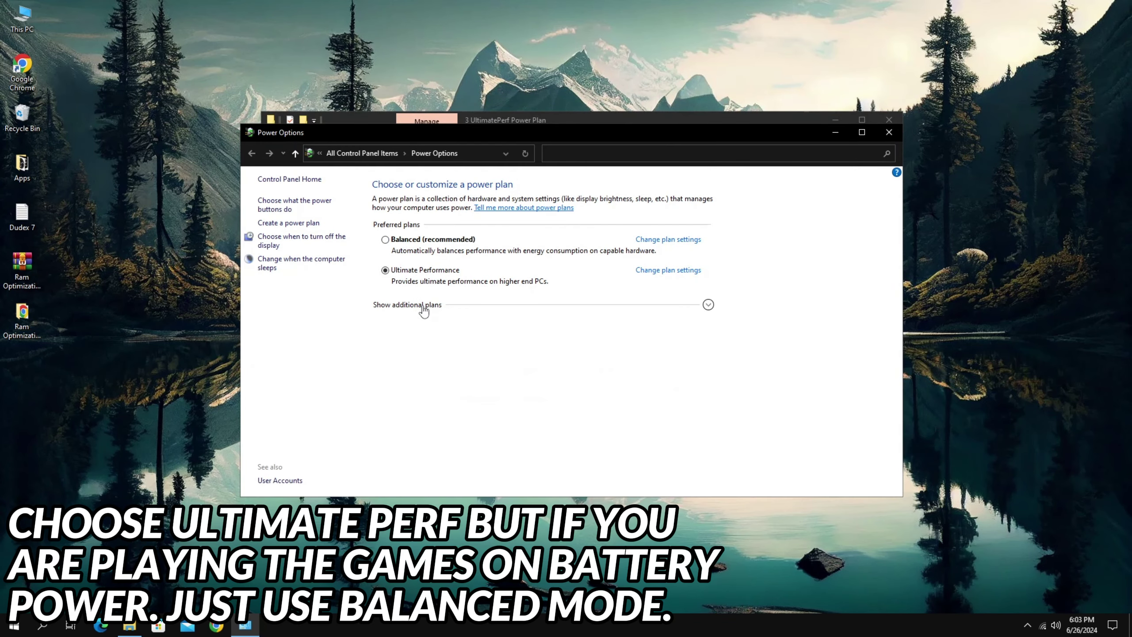
pyautogui.click(421, 305)
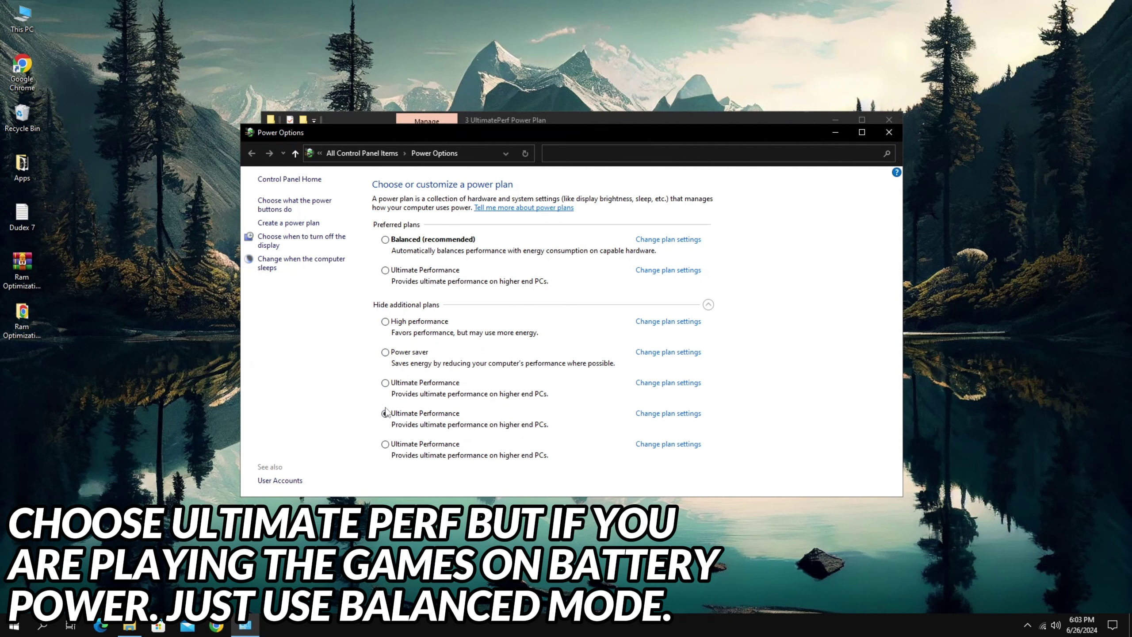
pyautogui.click(889, 131)
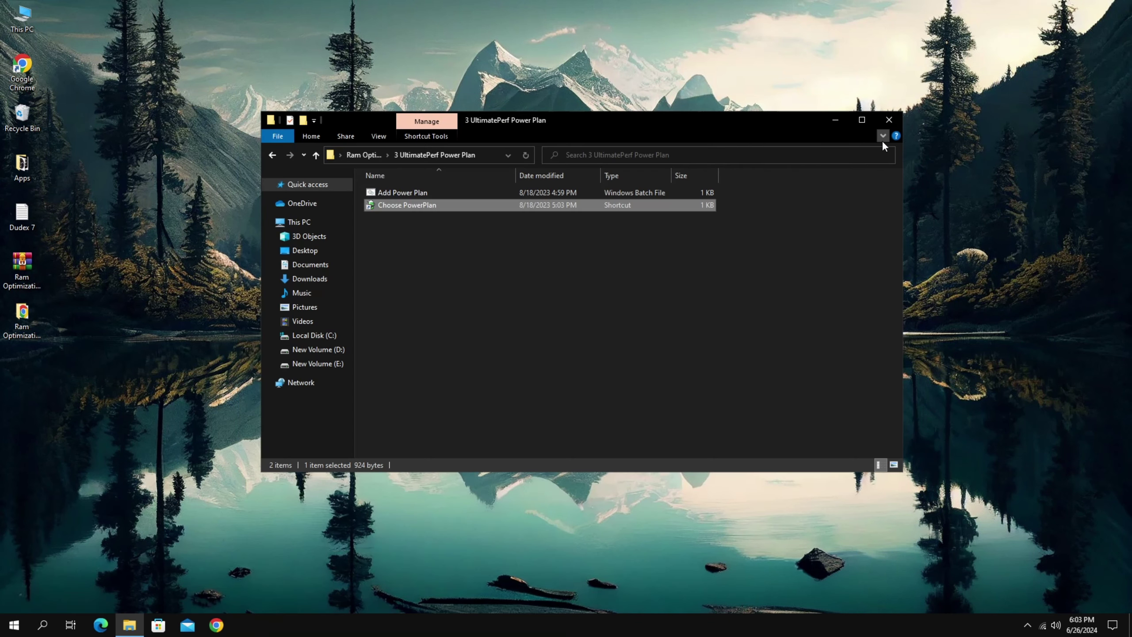
pyautogui.click(270, 157)
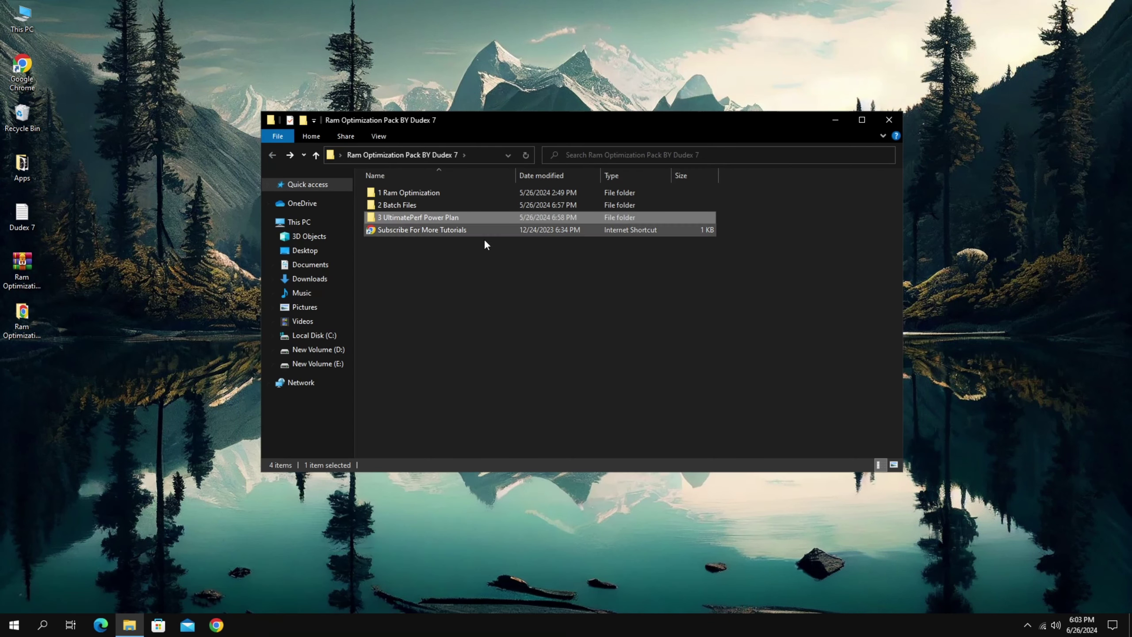
pyautogui.click(889, 123)
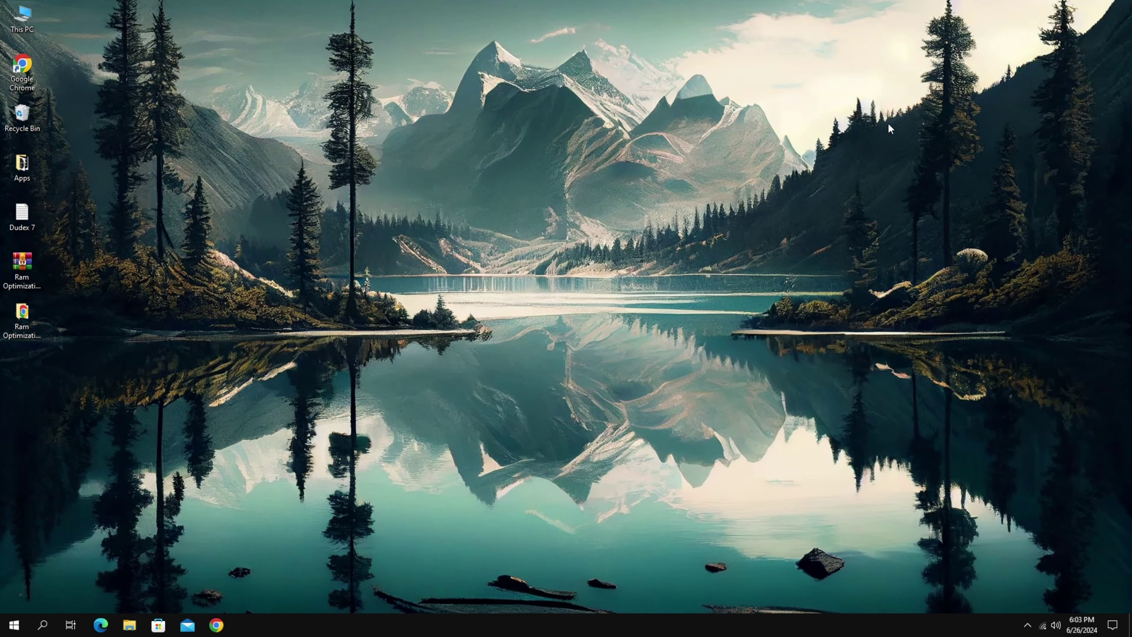
# Step: Refresh the desktop twice
pyautogui.rightClick(511, 224)
pyautogui.click(473, 205)
pyautogui.rightClick(466, 192)
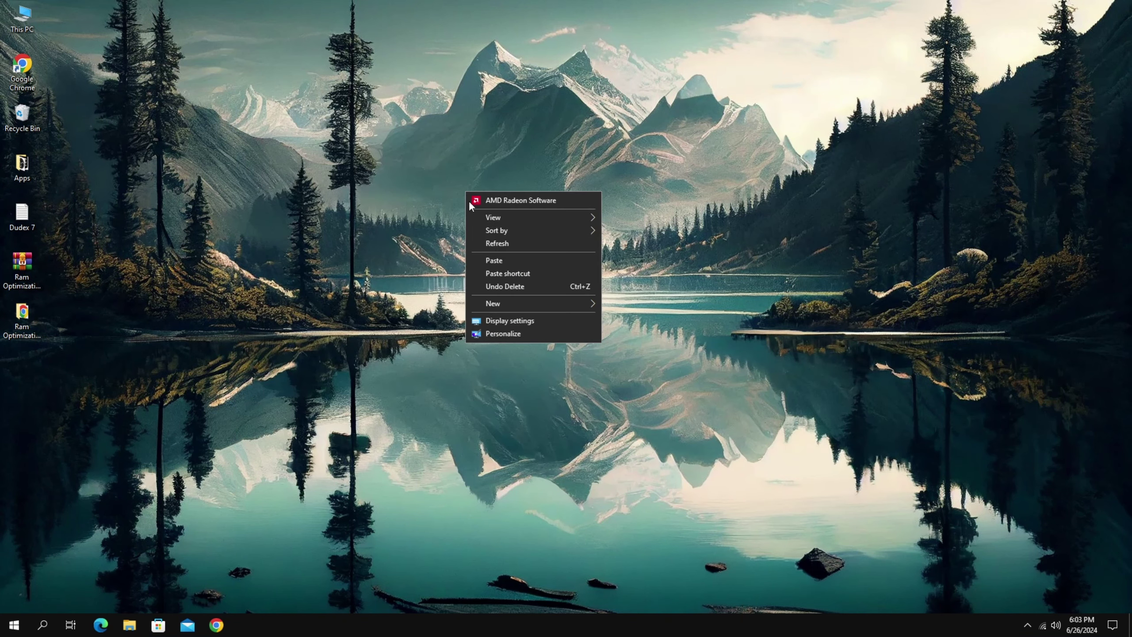
pyautogui.click(503, 245)
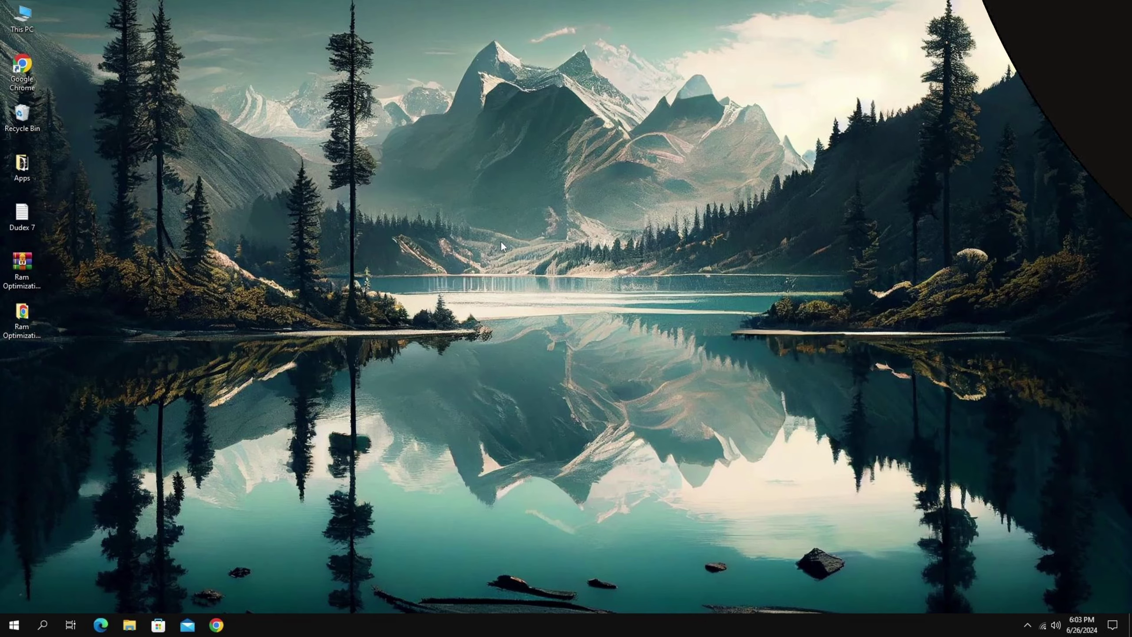